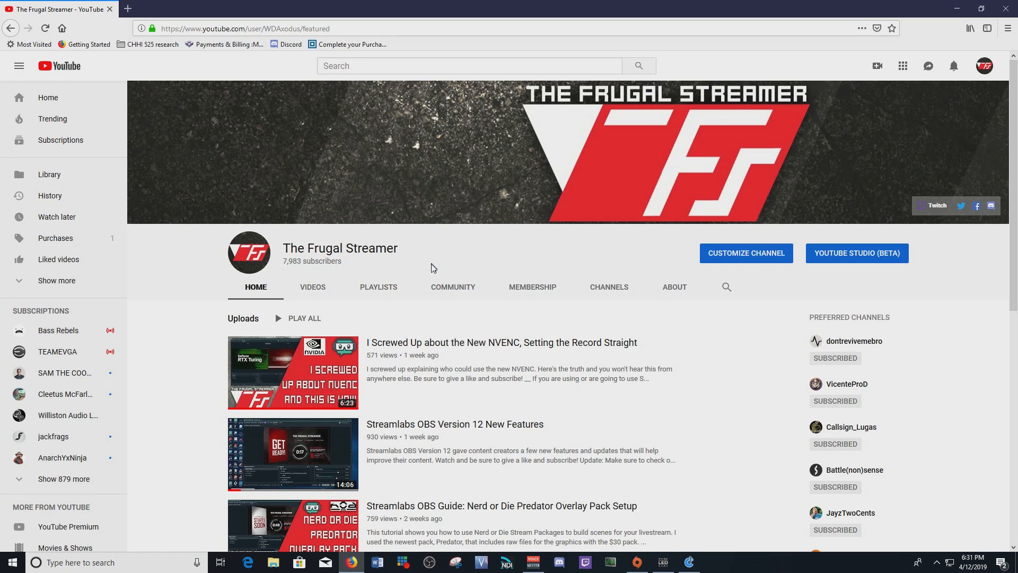
Step: Look through the community posts on The Frugal Streamer's YouTube channel
{"action": "left_click", "coordinate": [448, 287]}
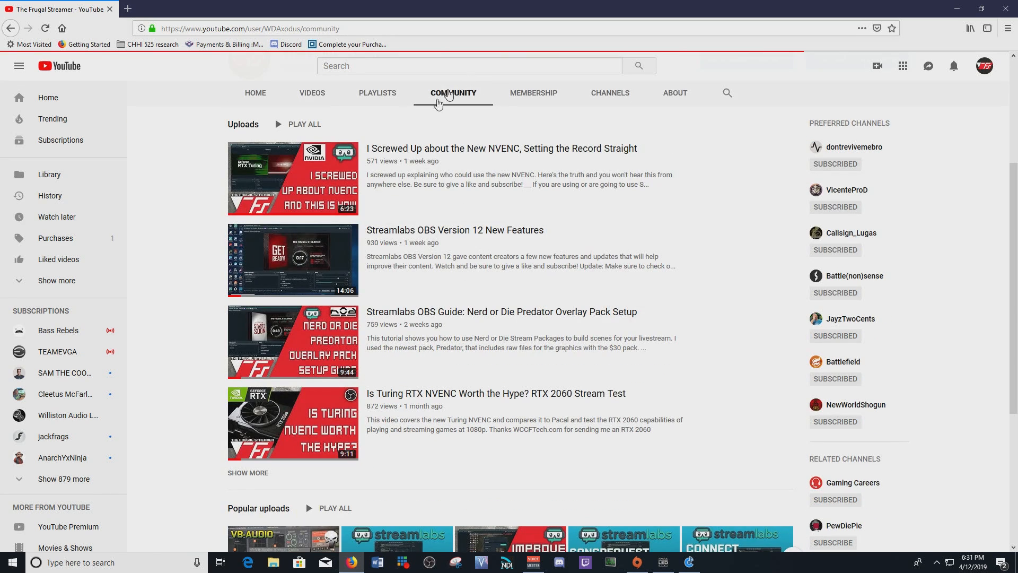
{"action": "scroll", "coordinate": [415, 286], "scroll_direction": "down", "scroll_amount": 2}
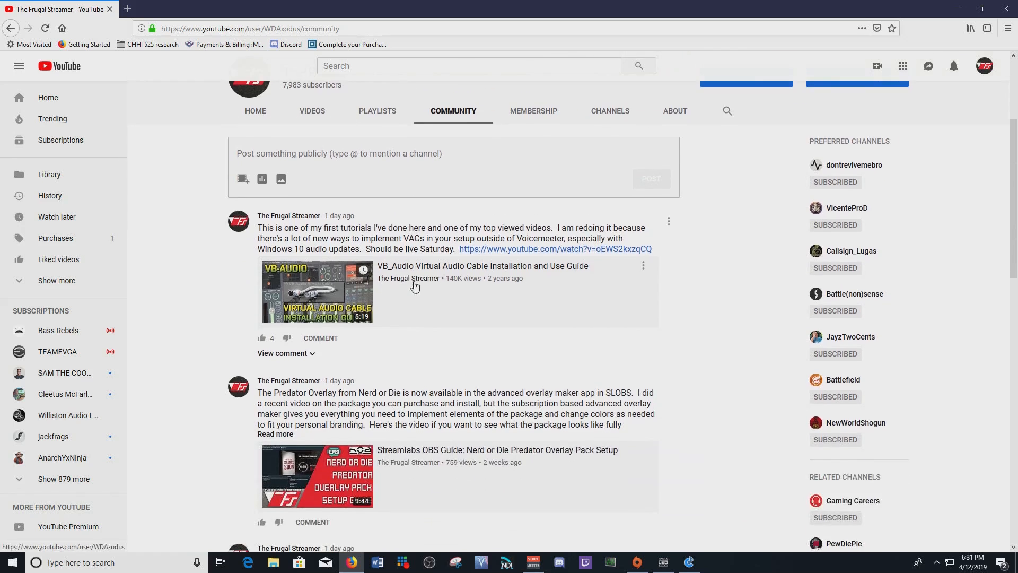
{"action": "scroll", "coordinate": [416, 286], "scroll_direction": "down", "scroll_amount": 2}
{"action": "scroll", "coordinate": [451, 285], "scroll_direction": "up", "scroll_amount": 3}
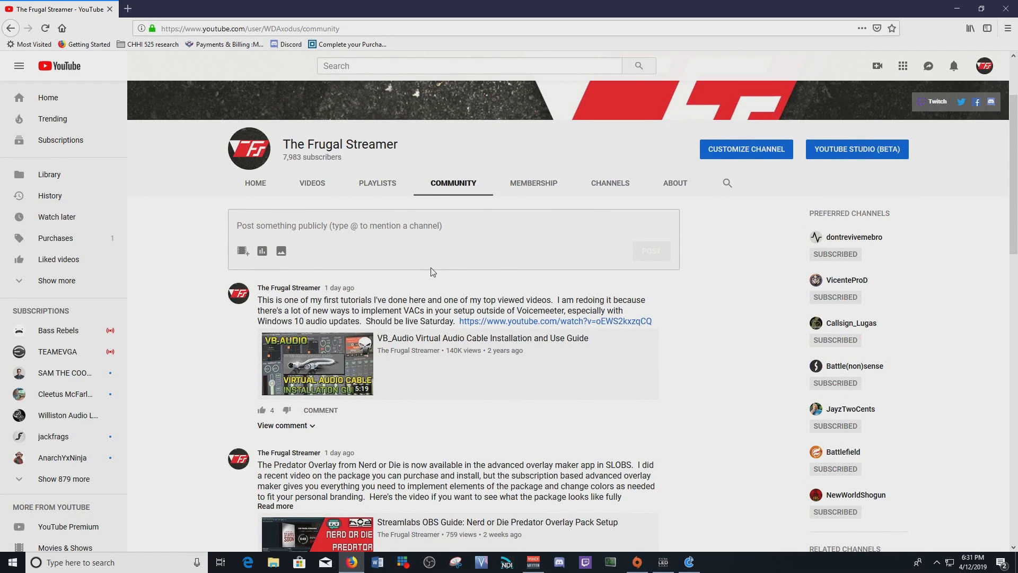
{"action": "scroll", "coordinate": [485, 249], "scroll_direction": "up", "scroll_amount": 2}
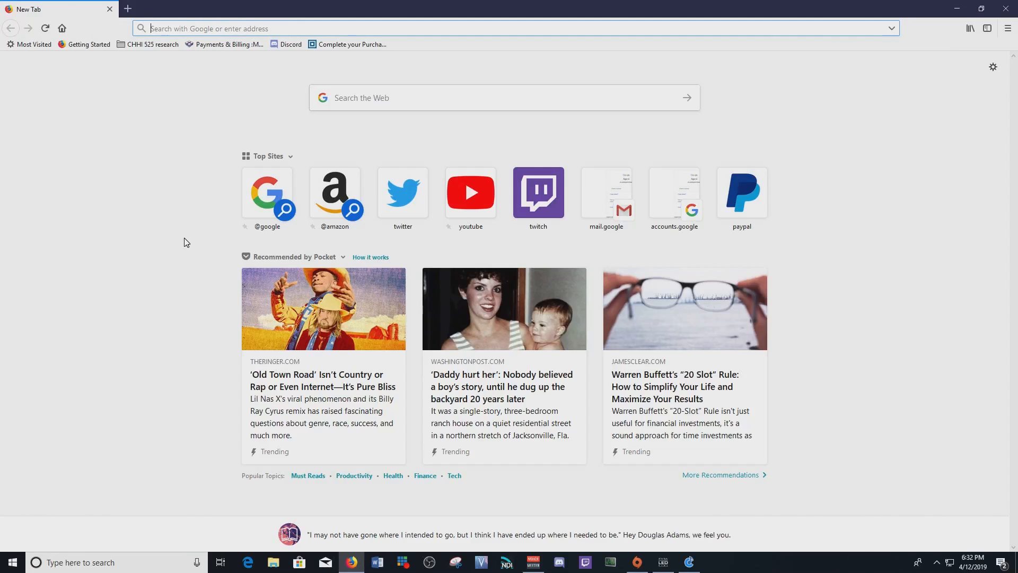
Step: Search the web for "vb-audio" and open the VB-Audio Software home page from the results
{"action": "left_click", "coordinate": [362, 98]}
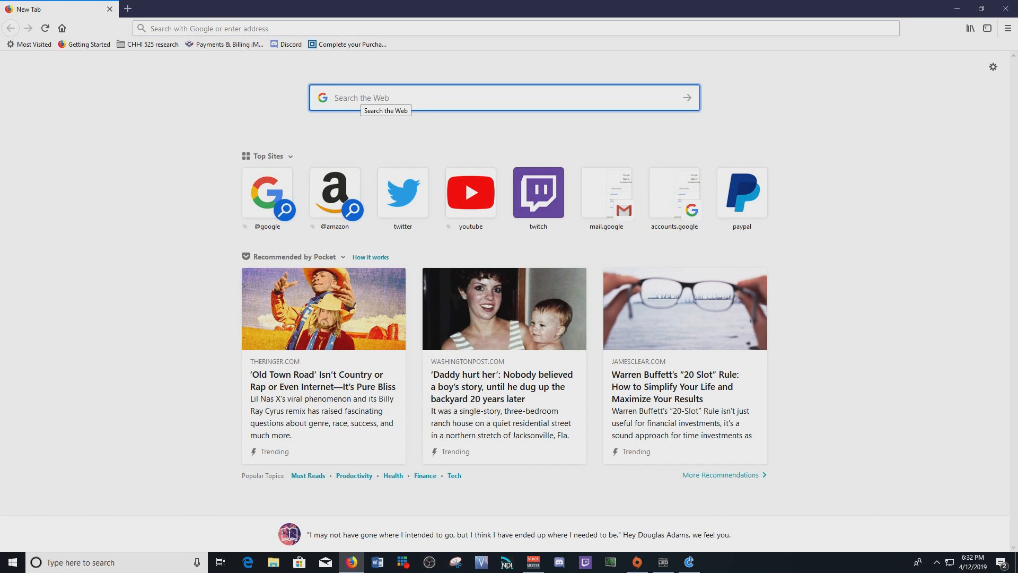
{"action": "left_click", "coordinate": [212, 28]}
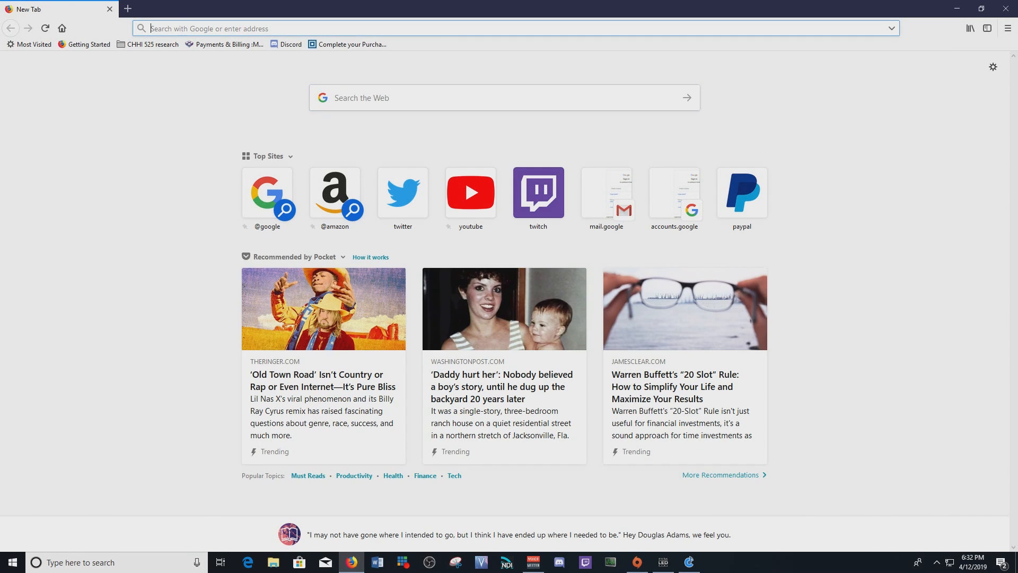
{"action": "type", "text": "vb"}
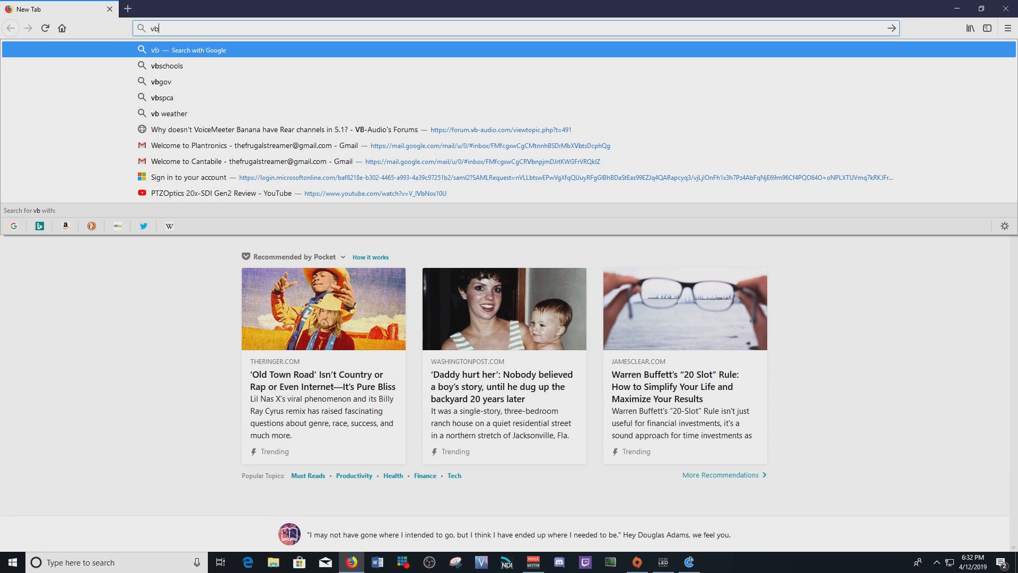
{"action": "type", "text": "-audio"}
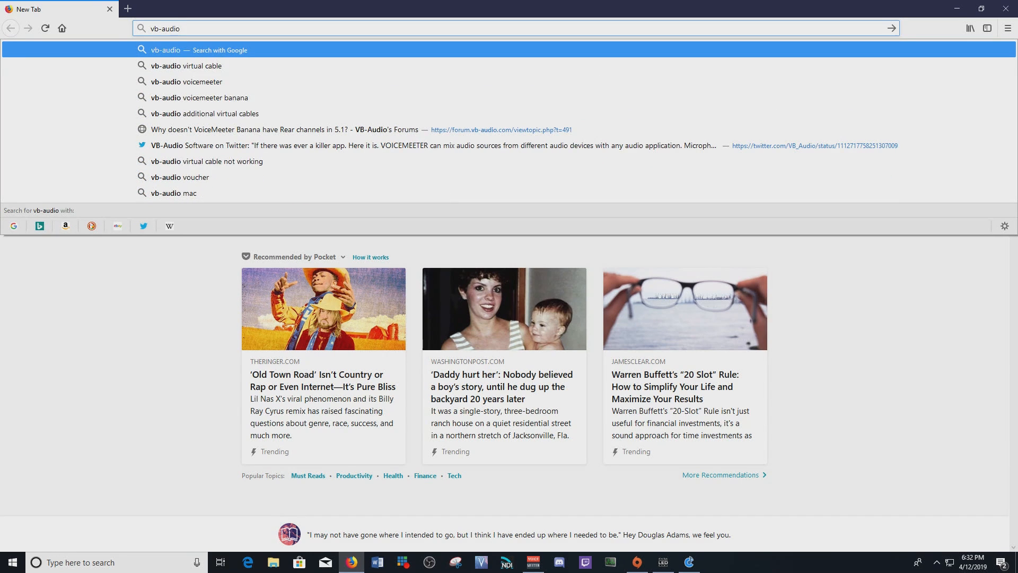
{"action": "key", "text": "Return"}
{"action": "left_click", "coordinate": [169, 152]}
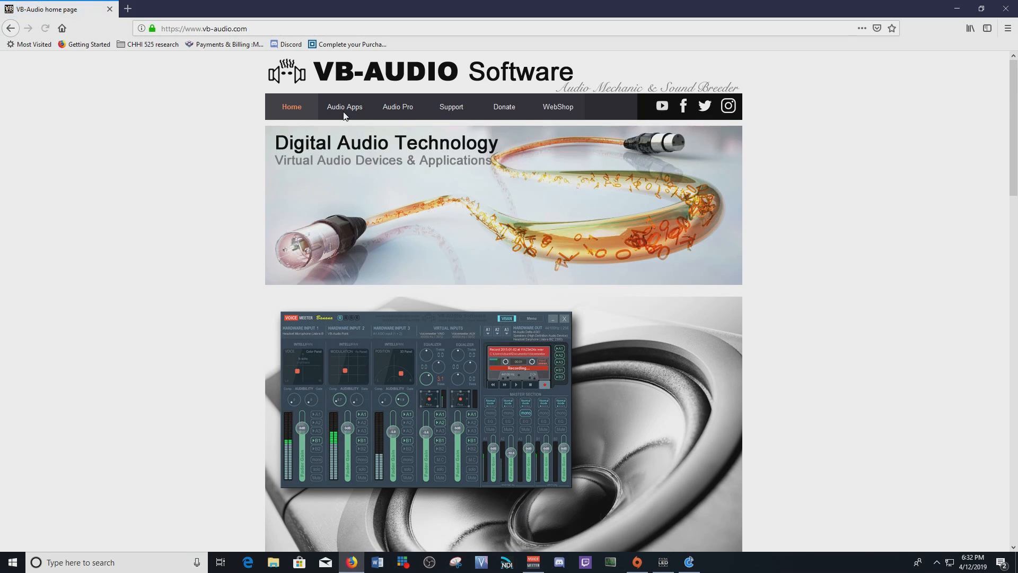
Step: Open the site's audio apps page at the VB-CABLE Virtual Audio Device section
{"action": "scroll", "coordinate": [344, 115], "scroll_direction": "down", "scroll_amount": 1}
{"action": "scroll", "coordinate": [344, 115], "scroll_direction": "up", "scroll_amount": 1}
{"action": "left_click", "coordinate": [342, 107]}
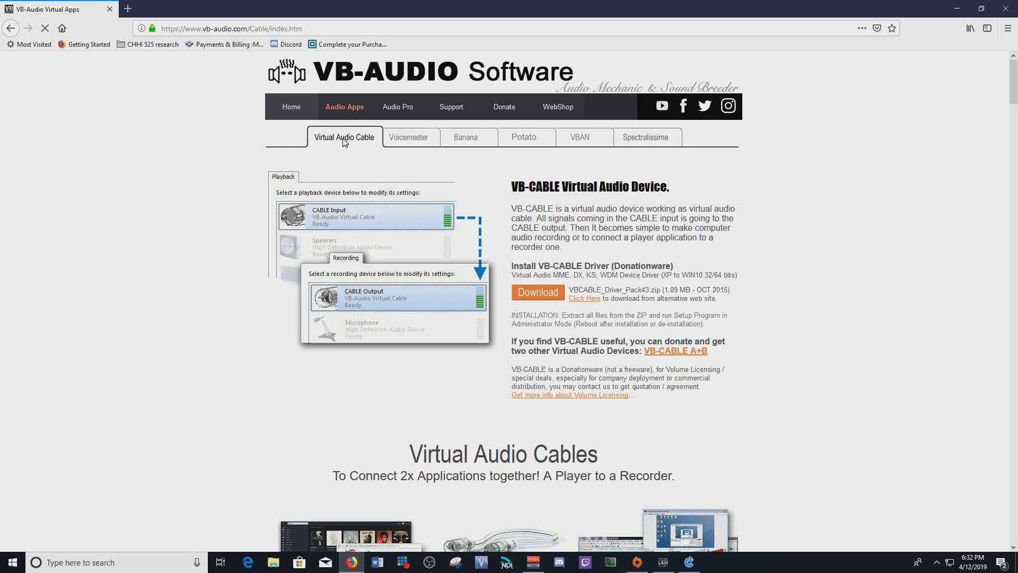
{"action": "scroll", "coordinate": [358, 191], "scroll_direction": "down", "scroll_amount": 2}
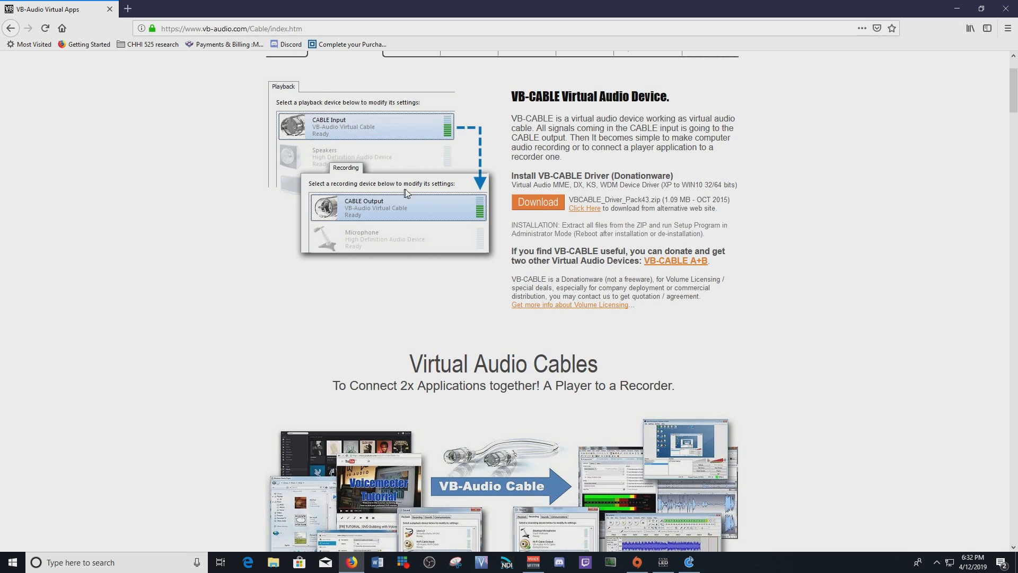
Step: Download the VB-CABLE driver archive VBCABLE_Driver_Pack43.zip, choosing to save the file
{"action": "left_click", "coordinate": [540, 206]}
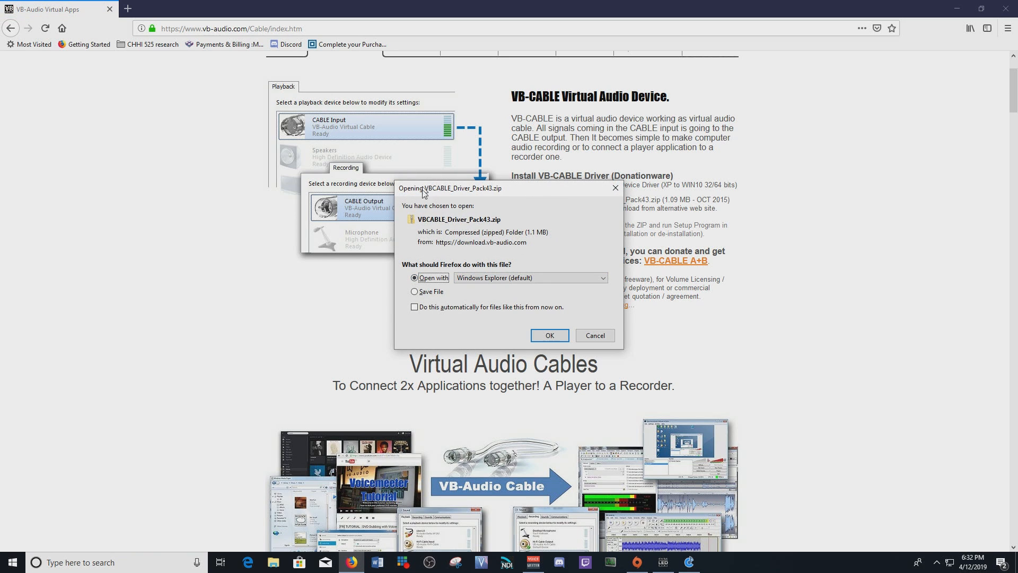
{"action": "left_click", "coordinate": [414, 291]}
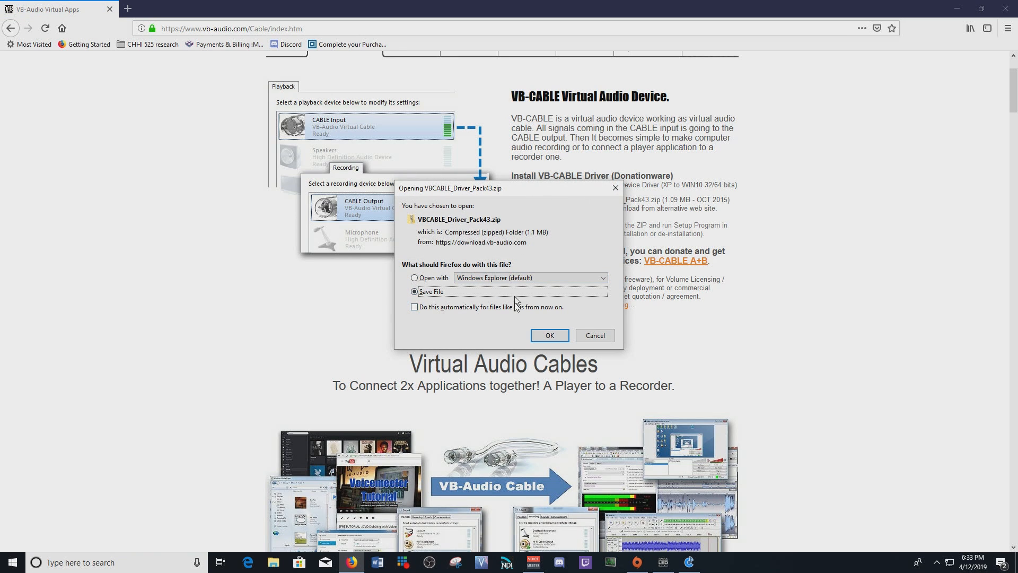
{"action": "left_click", "coordinate": [551, 337]}
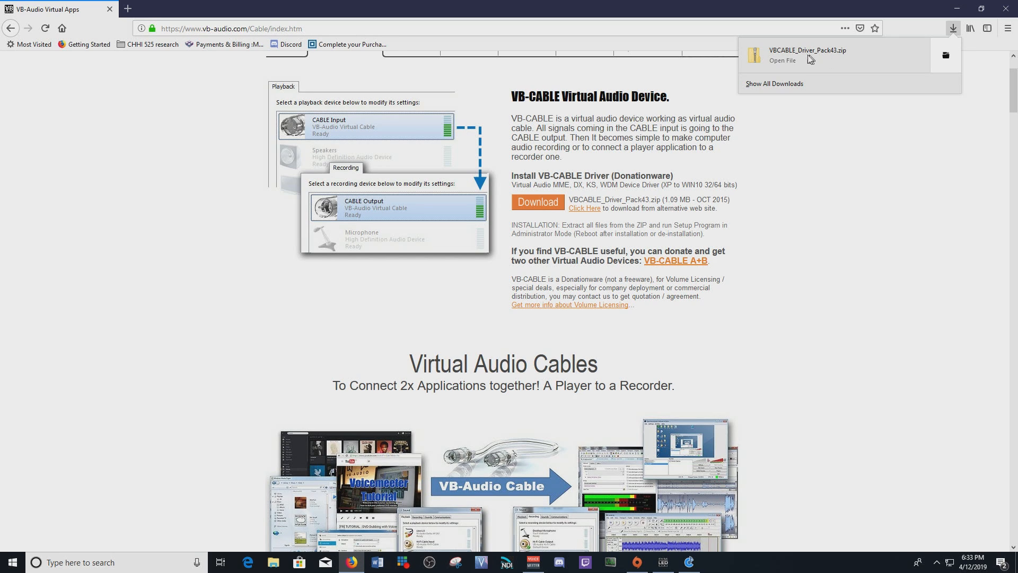
{"action": "left_click", "coordinate": [789, 135]}
Step: Open the VB-Cable A+B shop page through the USD donation link and select the 05 EUR / USD licence price
{"action": "scroll", "coordinate": [544, 218], "scroll_direction": "down", "scroll_amount": 15}
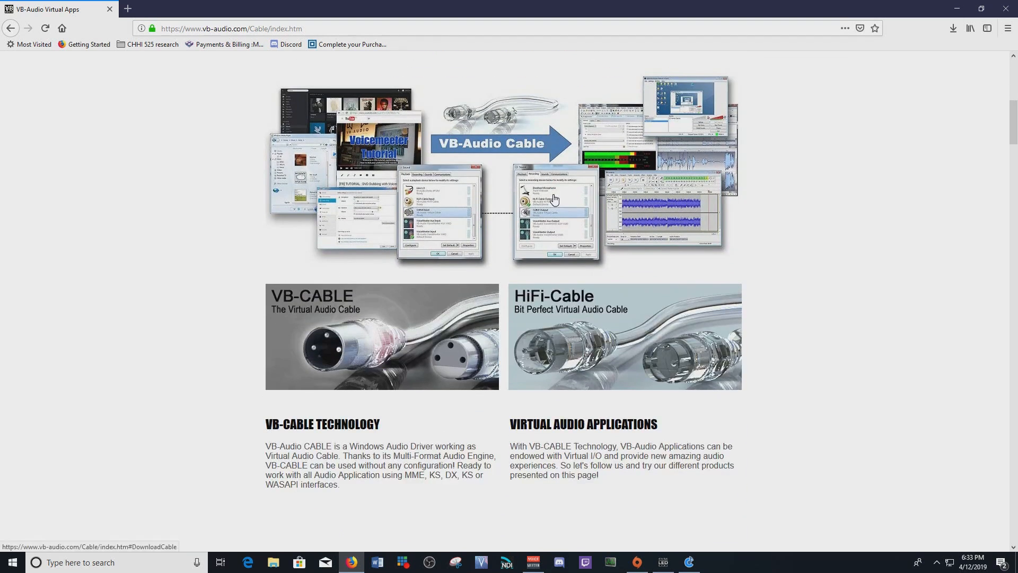
{"action": "scroll", "coordinate": [497, 211], "scroll_direction": "down", "scroll_amount": 10}
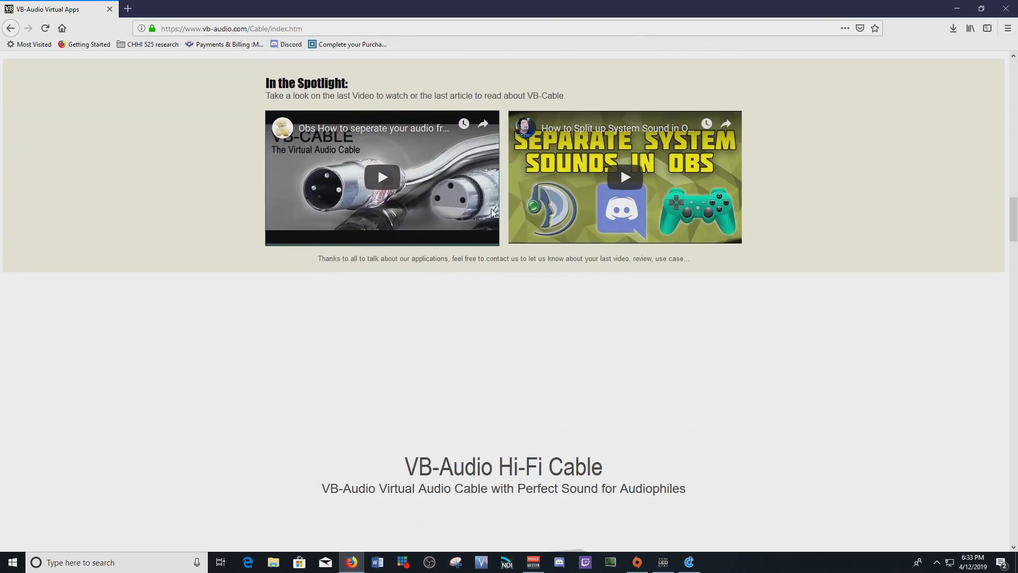
{"action": "scroll", "coordinate": [557, 207], "scroll_direction": "up", "scroll_amount": 4}
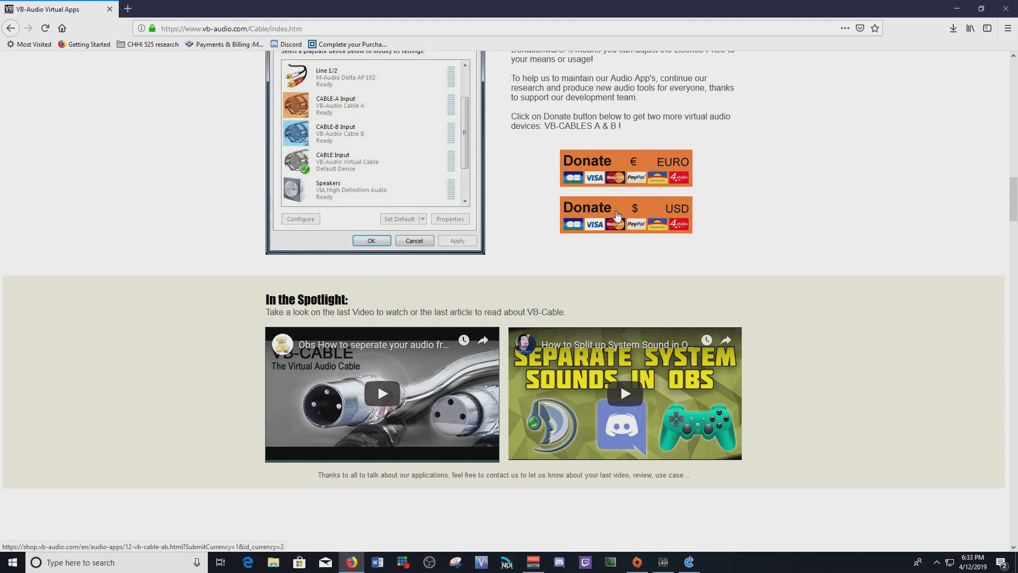
{"action": "left_click", "coordinate": [613, 211]}
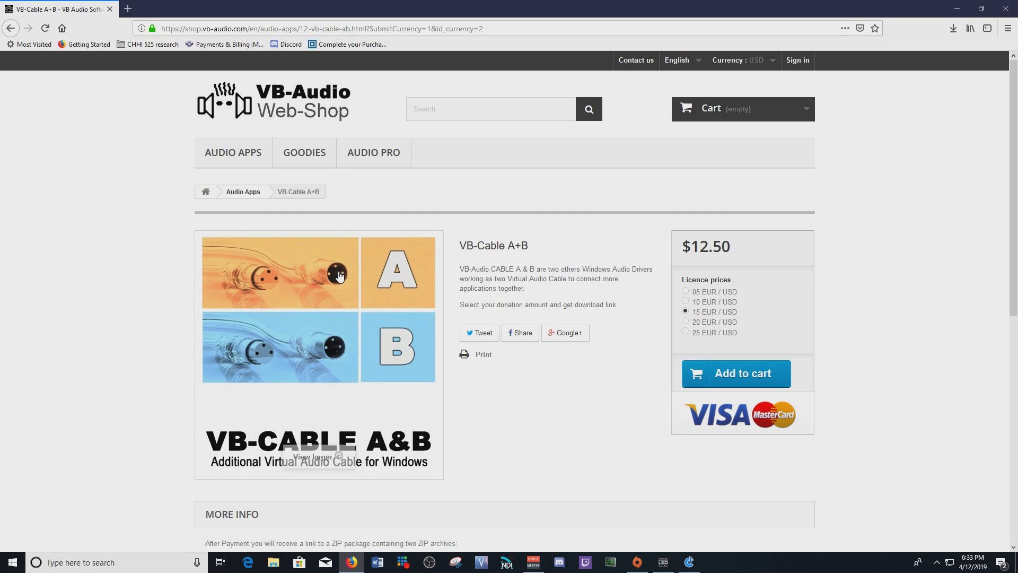
{"action": "left_click", "coordinate": [685, 291]}
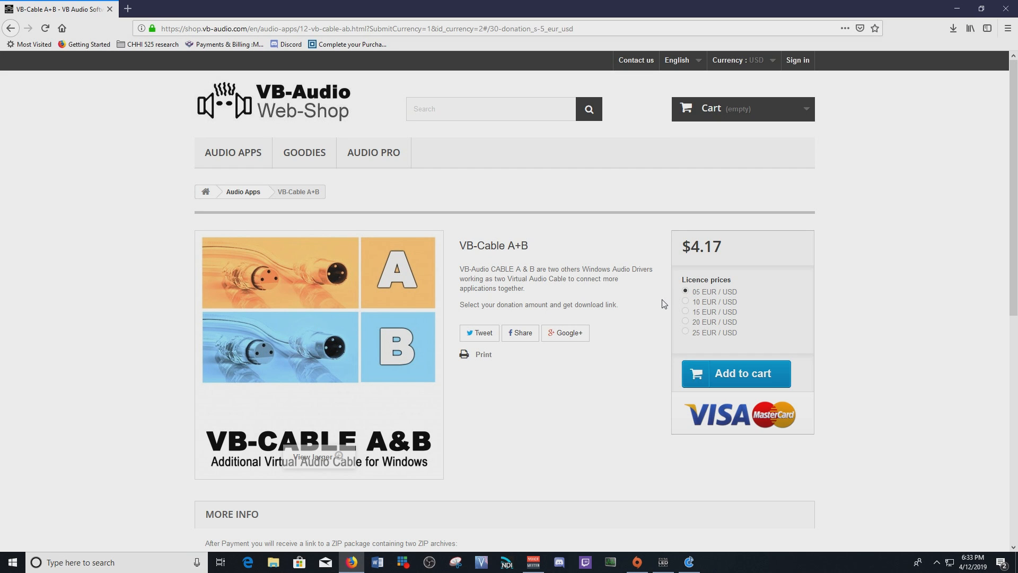
Step: Review the VB-Cable A+B product description and installation information, and close the browser
{"action": "scroll", "coordinate": [663, 276], "scroll_direction": "down", "scroll_amount": 2}
{"action": "scroll", "coordinate": [647, 280], "scroll_direction": "up", "scroll_amount": 2}
{"action": "scroll", "coordinate": [647, 278], "scroll_direction": "down", "scroll_amount": 4}
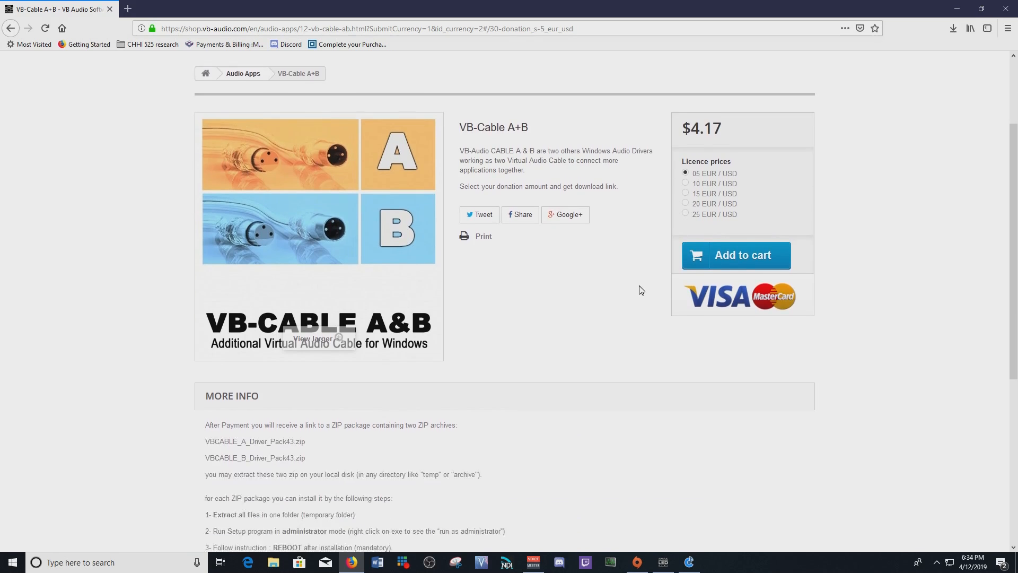
{"action": "scroll", "coordinate": [643, 291], "scroll_direction": "up", "scroll_amount": 3}
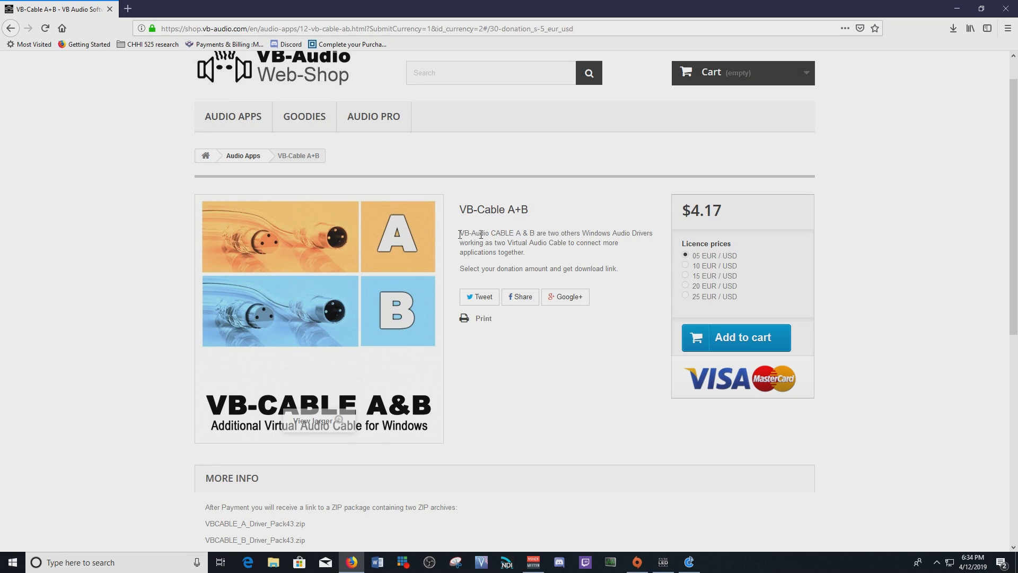
{"action": "scroll", "coordinate": [317, 336], "scroll_direction": "up", "scroll_amount": 1}
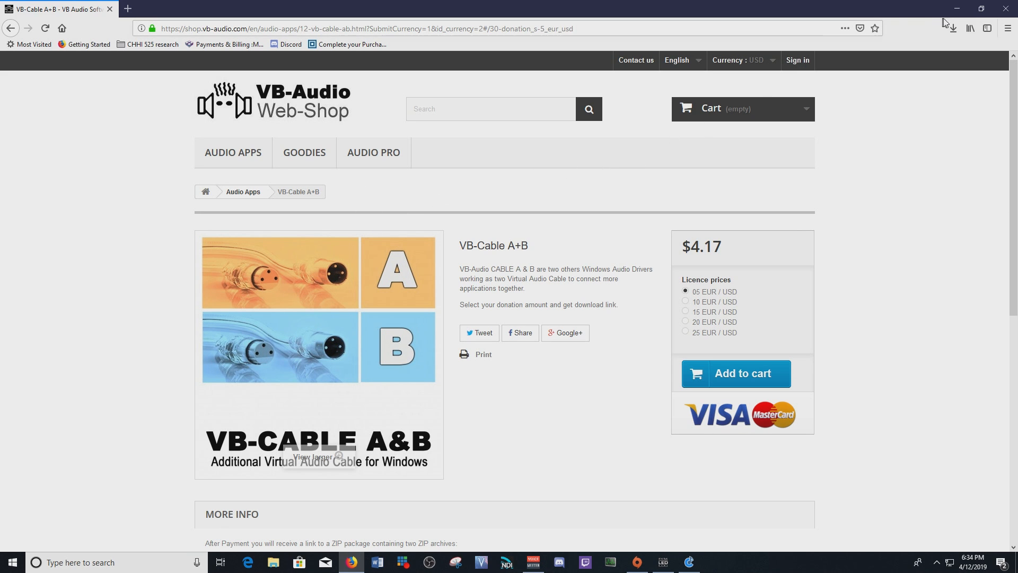
{"action": "left_click", "coordinate": [1006, 9]}
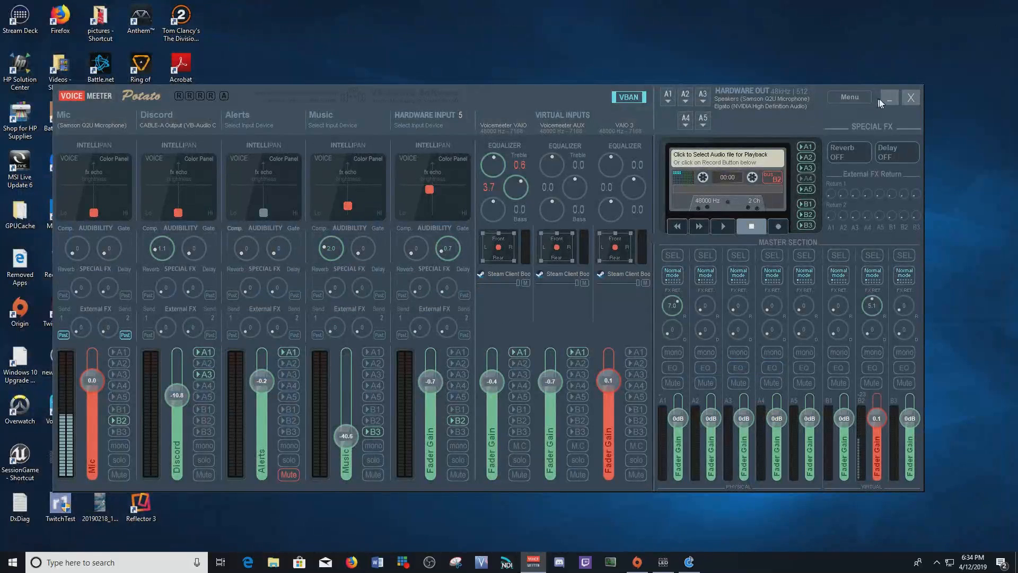
Step: Go to the folder holding the downloaded VBCABLE_Driver_Pack43 archive and open the extracted VBCABLE_Driver_Pack43 folder
{"action": "left_click", "coordinate": [273, 562]}
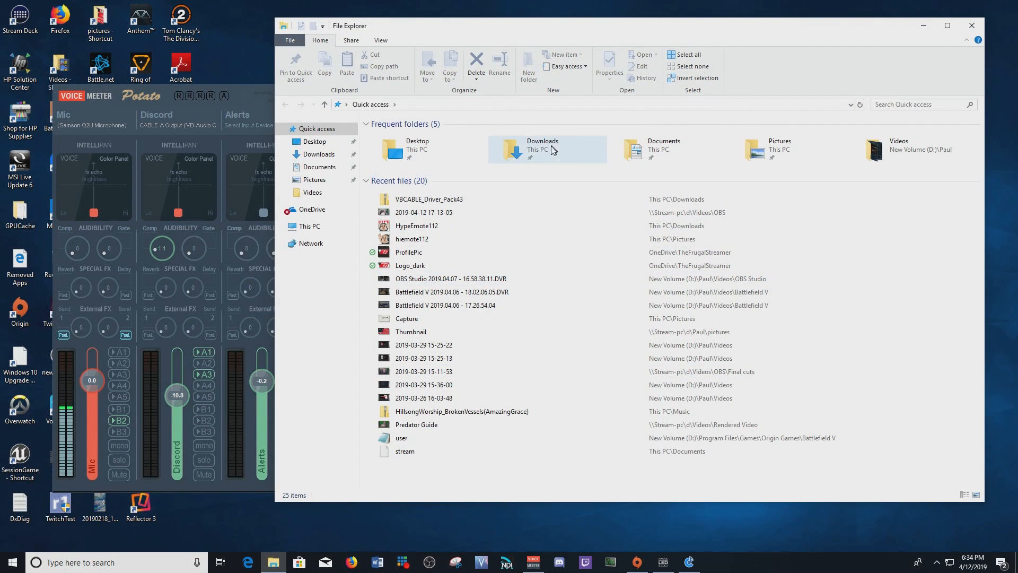
{"action": "right_click", "coordinate": [461, 205]}
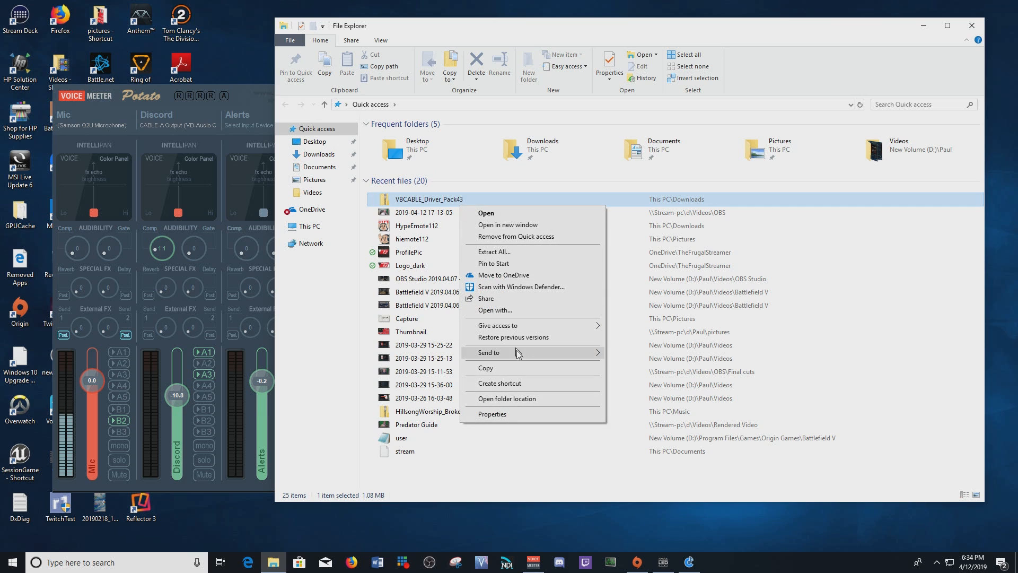
{"action": "left_click", "coordinate": [522, 401]}
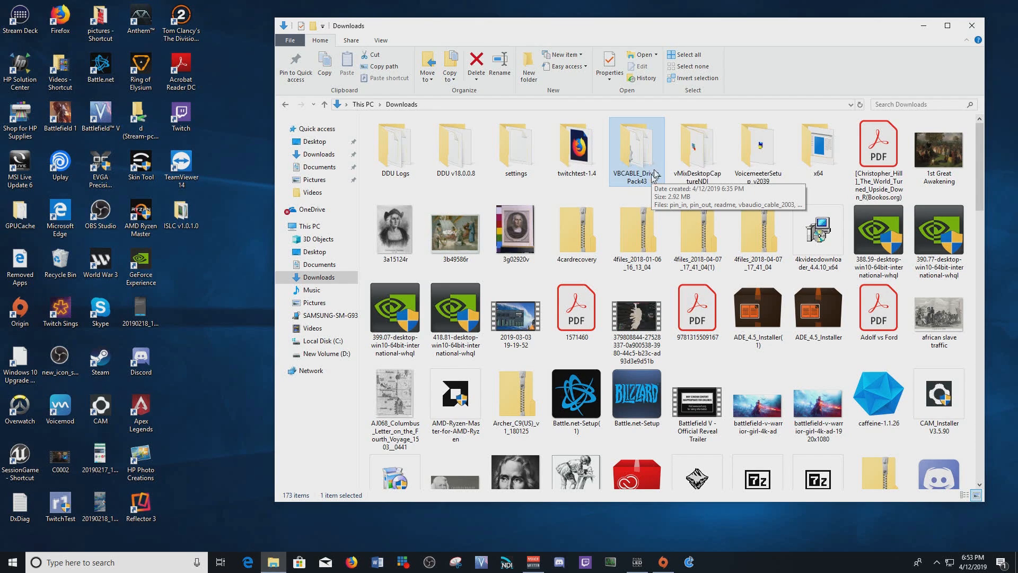
{"action": "double_click", "coordinate": [640, 159]}
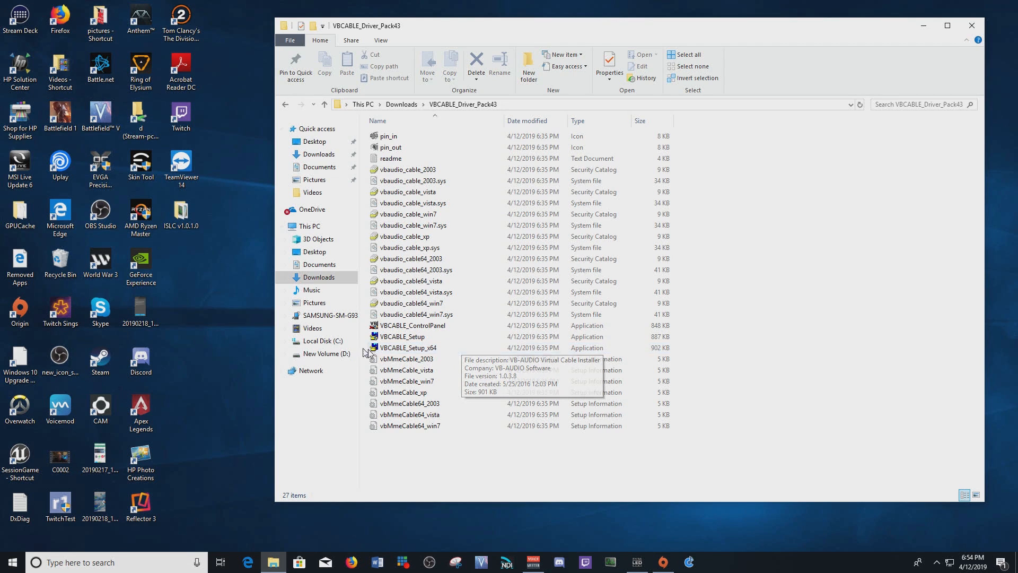
Step: Run VBCABLE_Setup_x64 as administrator, install the virtual cable driver, and close the completion message and thank-you page
{"action": "right_click", "coordinate": [428, 351]}
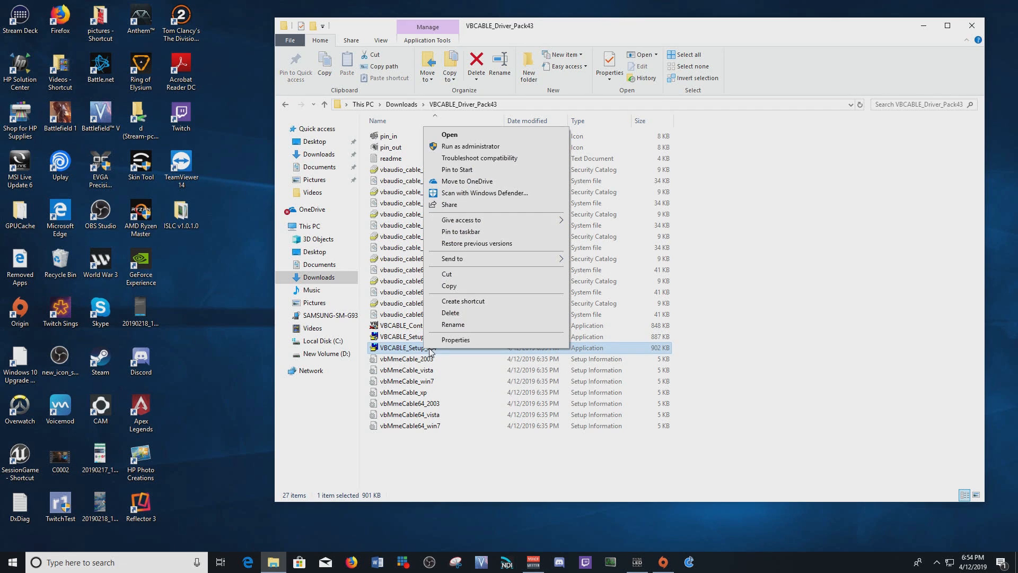
{"action": "left_click", "coordinate": [477, 146]}
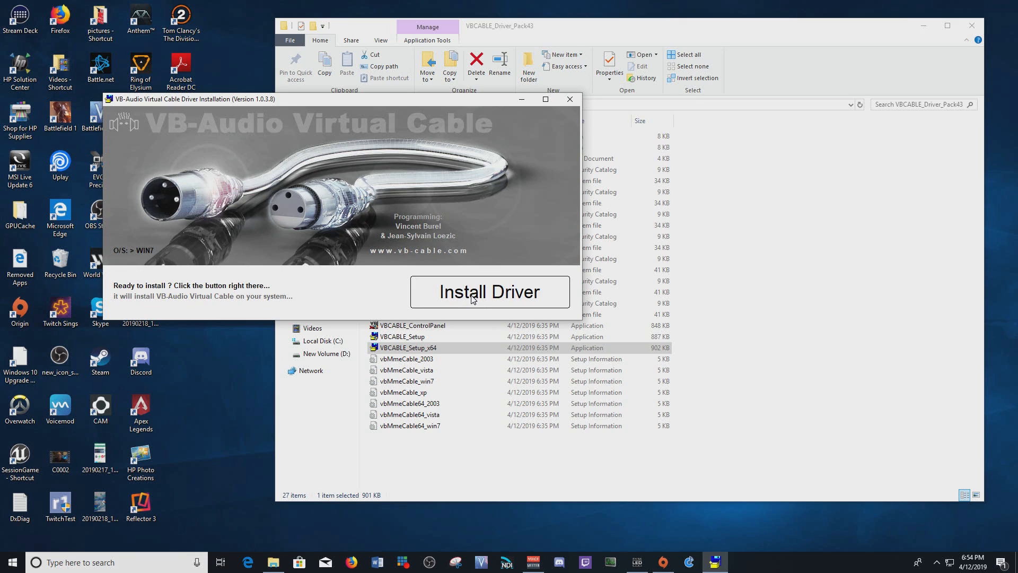
{"action": "left_click", "coordinate": [474, 297]}
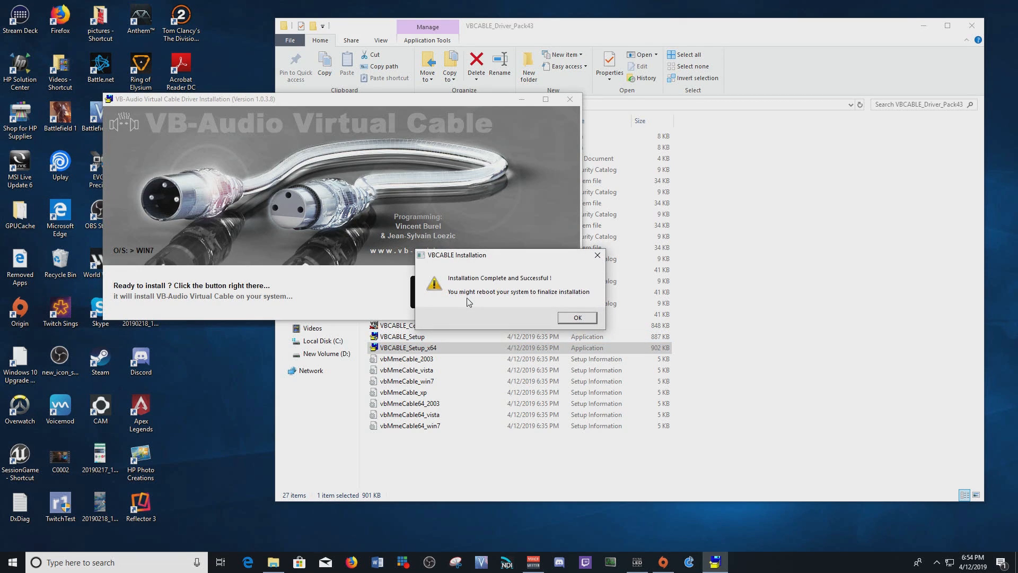
{"action": "left_click_drag", "start_coordinate": [508, 257], "coordinate": [432, 237]}
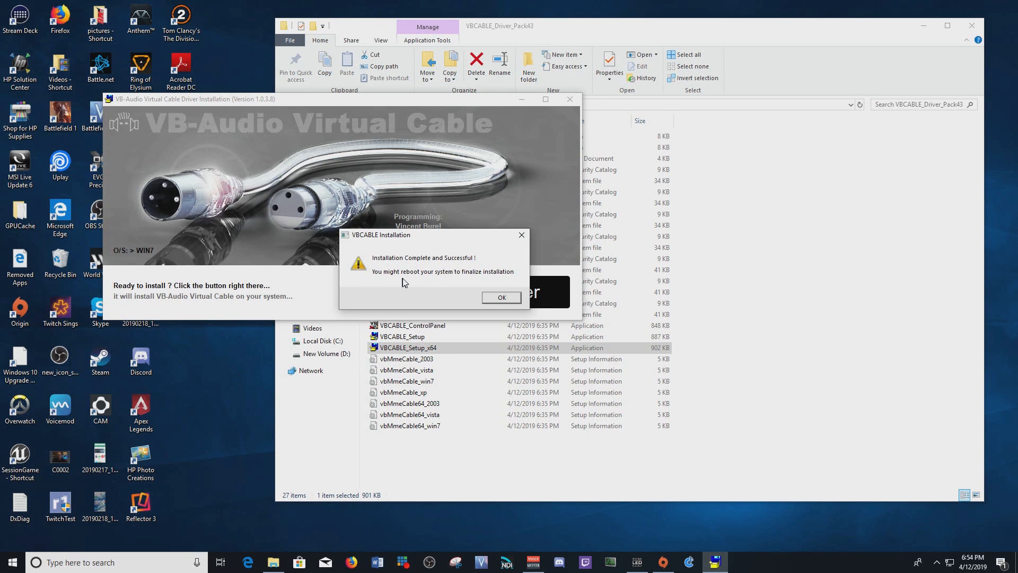
{"action": "left_click", "coordinate": [498, 301]}
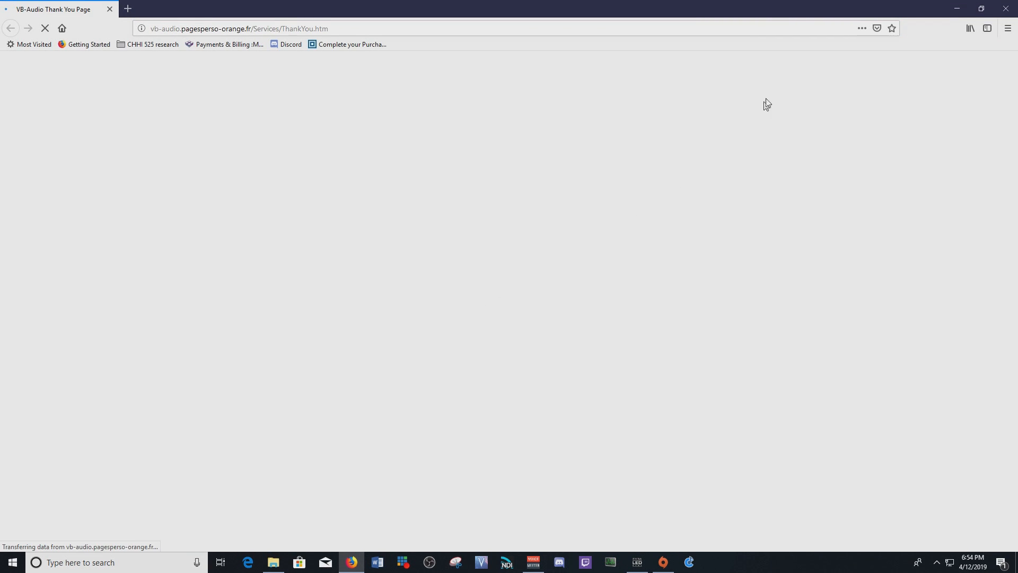
{"action": "left_click", "coordinate": [1008, 9]}
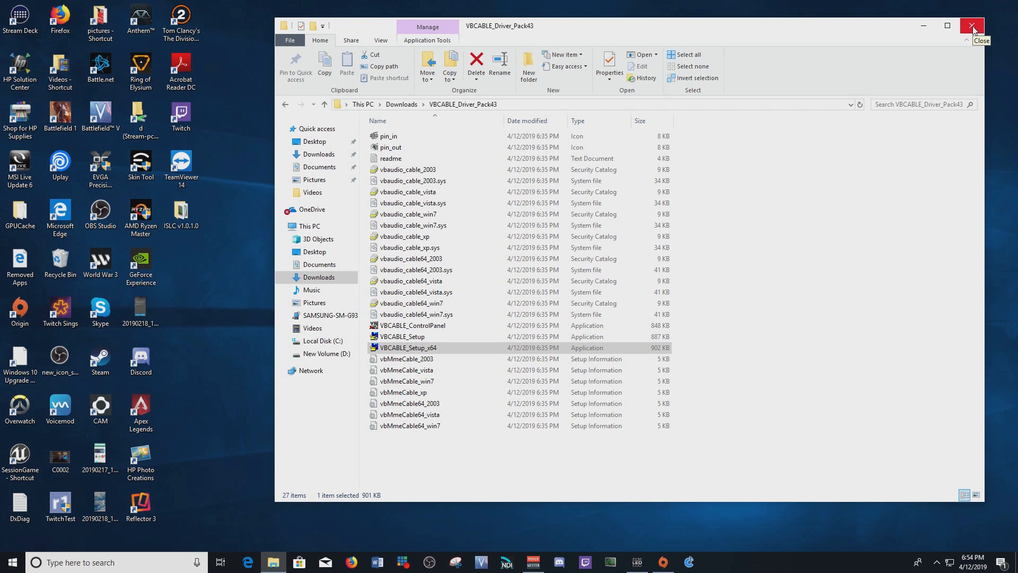
Step: Leave the installed driver's folder and open the VBCABLE_A_Driver_Pack43 folder in Documents
{"action": "left_click", "coordinate": [402, 104]}
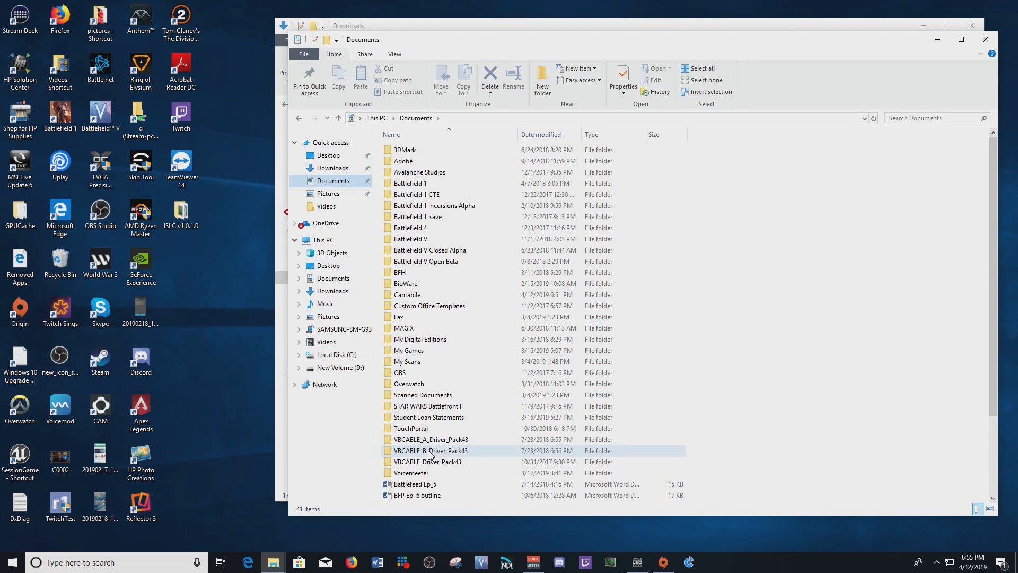
{"action": "double_click", "coordinate": [445, 442]}
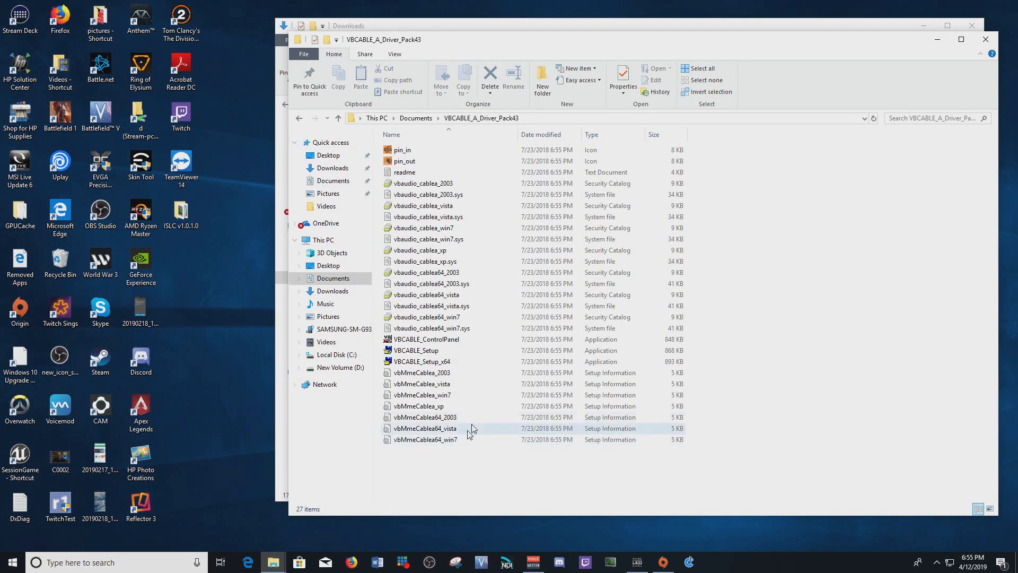
Step: Run VBCABLE_Setup_x64 from the VBCABLE_A_Driver_Pack43 folder as administrator and install the VB-Audio Cable A driver
{"action": "right_click", "coordinate": [428, 365]}
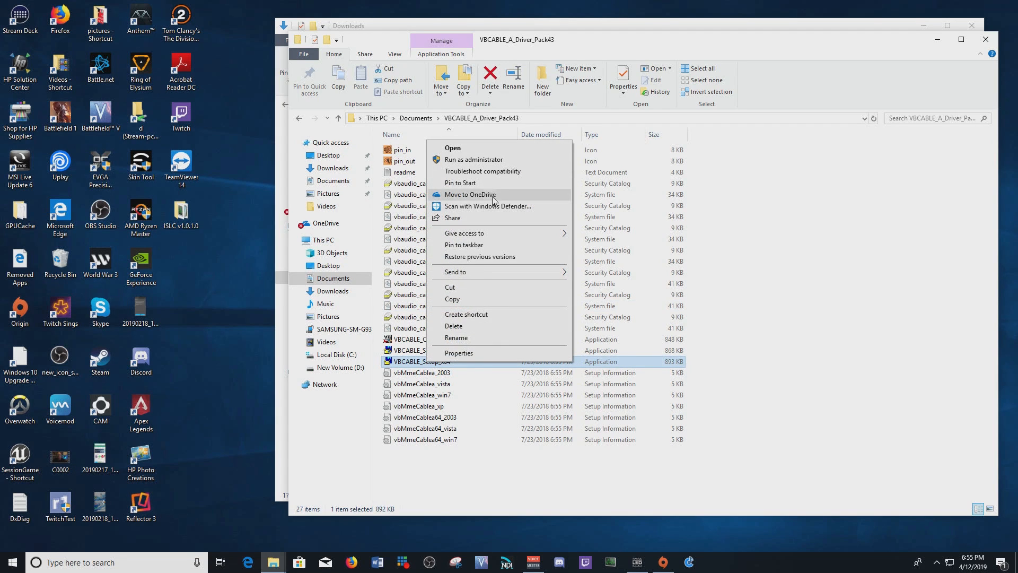
{"action": "left_click", "coordinate": [501, 163]}
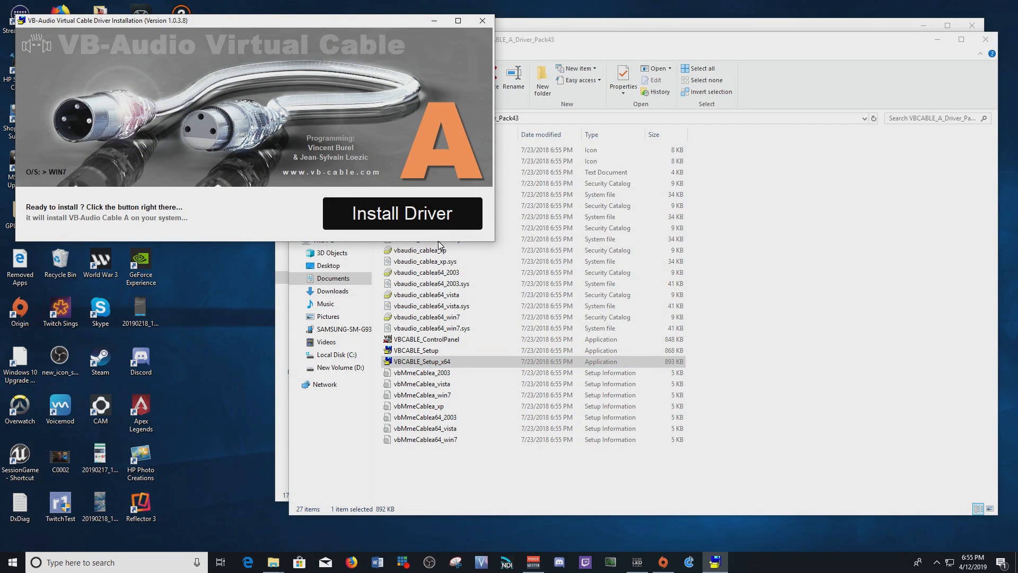
{"action": "left_click", "coordinate": [588, 319]}
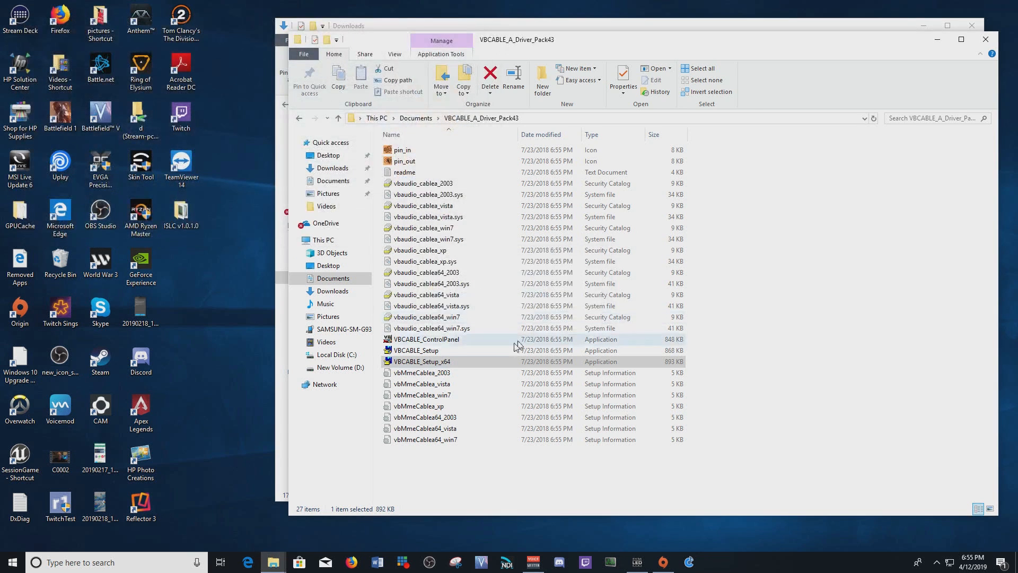
Step: Install the VB-Audio Cable B driver by running VBCABLE_Setup_x64 from VBCABLE_B_Driver_Pack43 as administrator, and close the folder windows
{"action": "left_click", "coordinate": [299, 118]}
{"action": "double_click", "coordinate": [431, 450]}
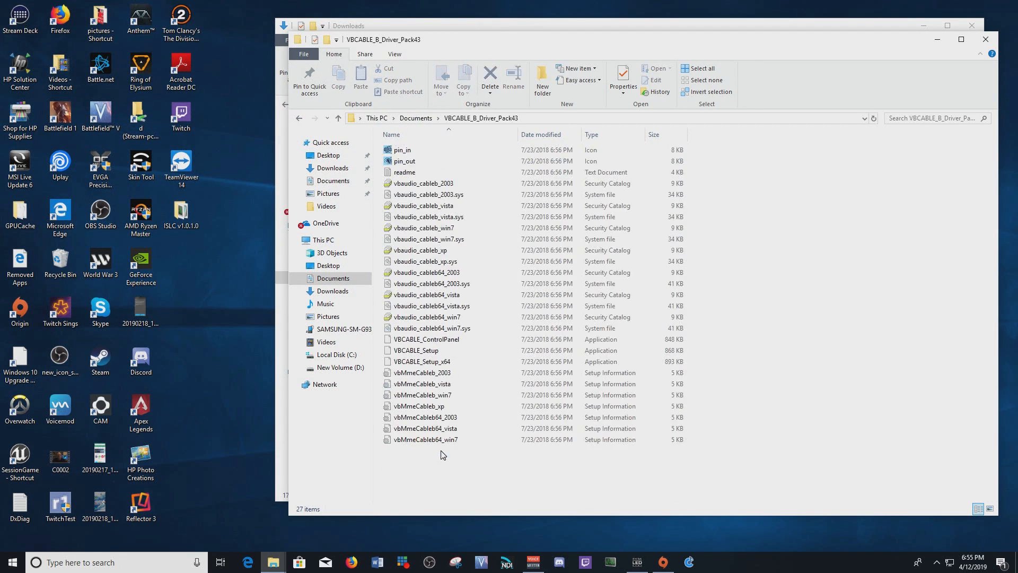
{"action": "right_click", "coordinate": [419, 361]}
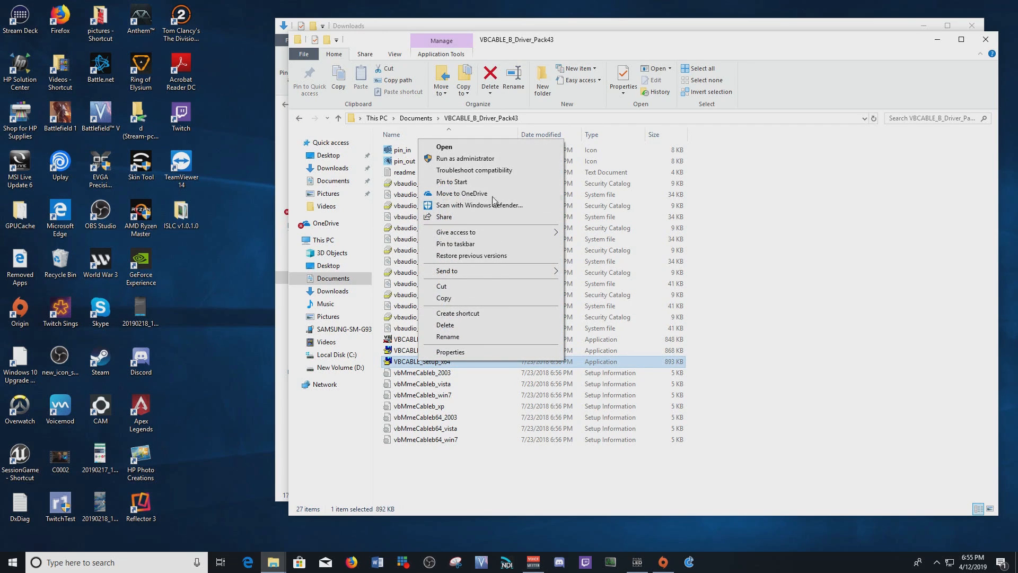
{"action": "left_click", "coordinate": [494, 159]}
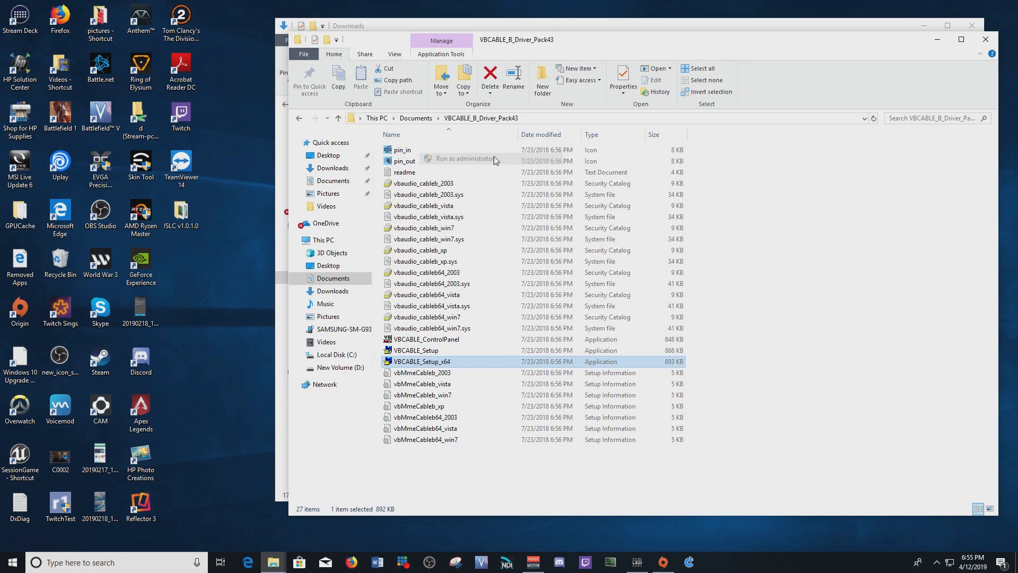
{"action": "left_click", "coordinate": [411, 228]}
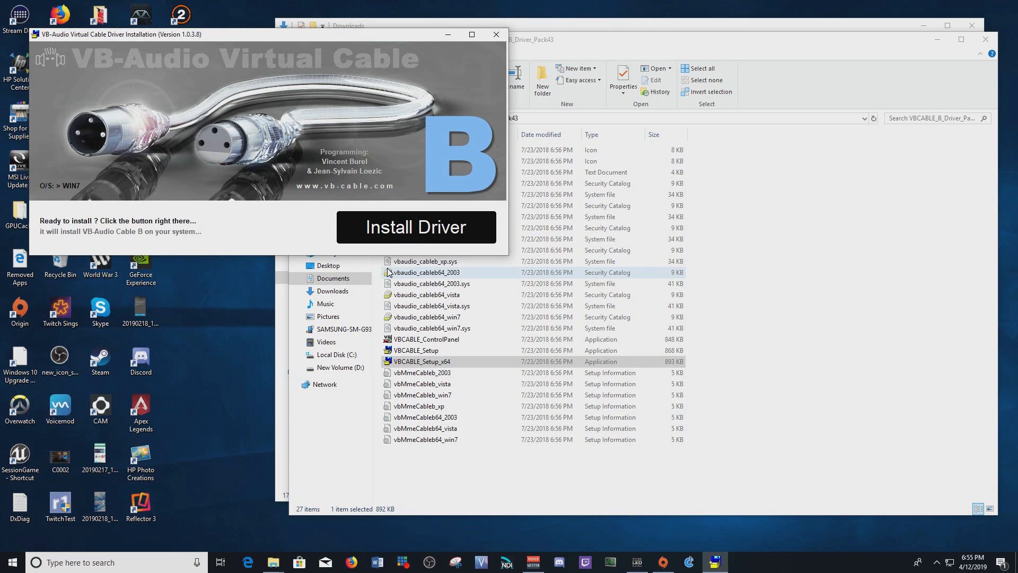
{"action": "left_click", "coordinate": [572, 320]}
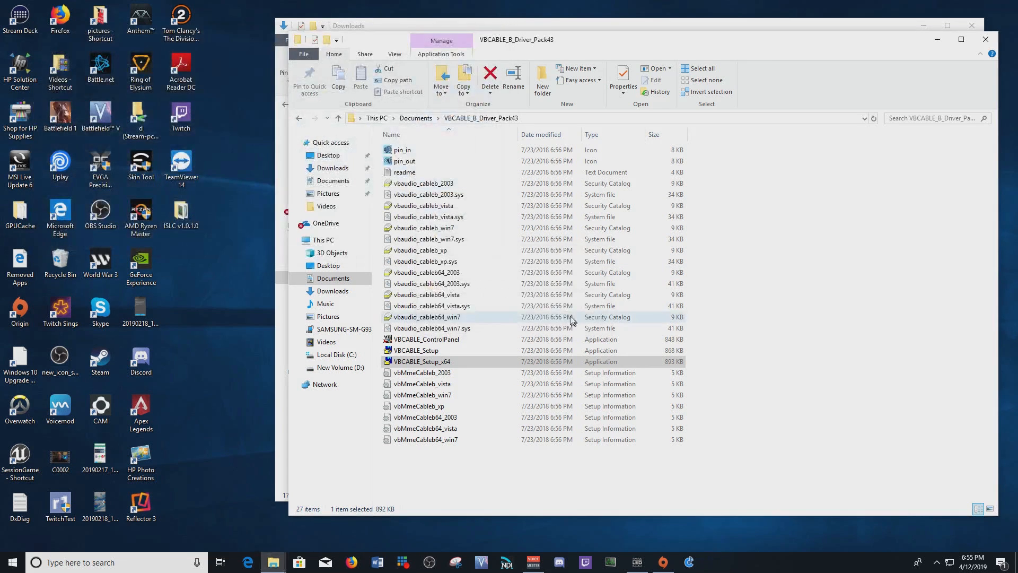
{"action": "left_click", "coordinate": [987, 42]}
{"action": "left_click", "coordinate": [972, 27]}
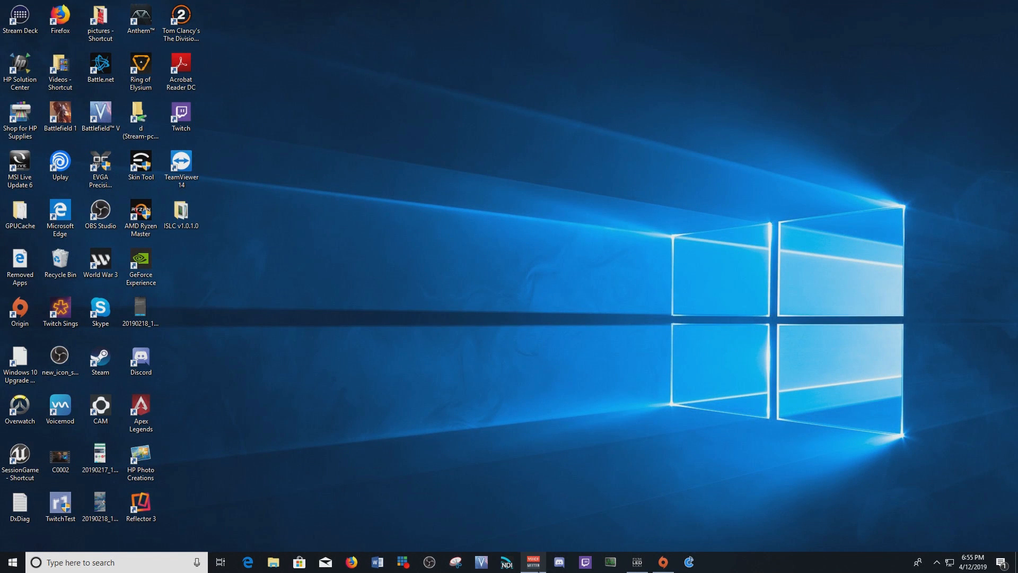
Step: Switch to VoiceMeeter Potato and set the Discord strip's input device to WDM: CABLE-A Output (VB-Audio Cable A)
{"action": "left_click", "coordinate": [533, 562]}
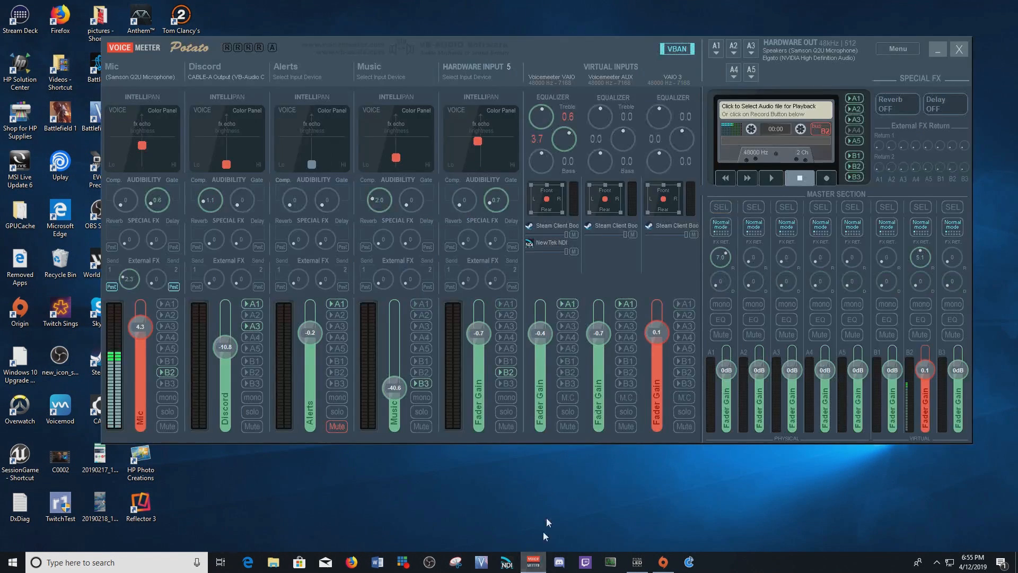
{"action": "left_click", "coordinate": [228, 77]}
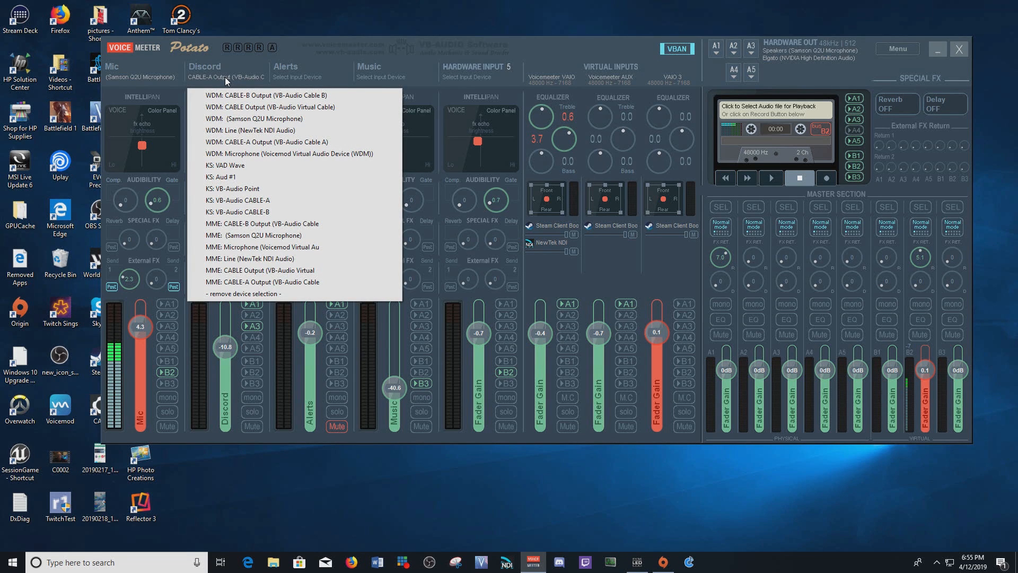
{"action": "left_click", "coordinate": [260, 142]}
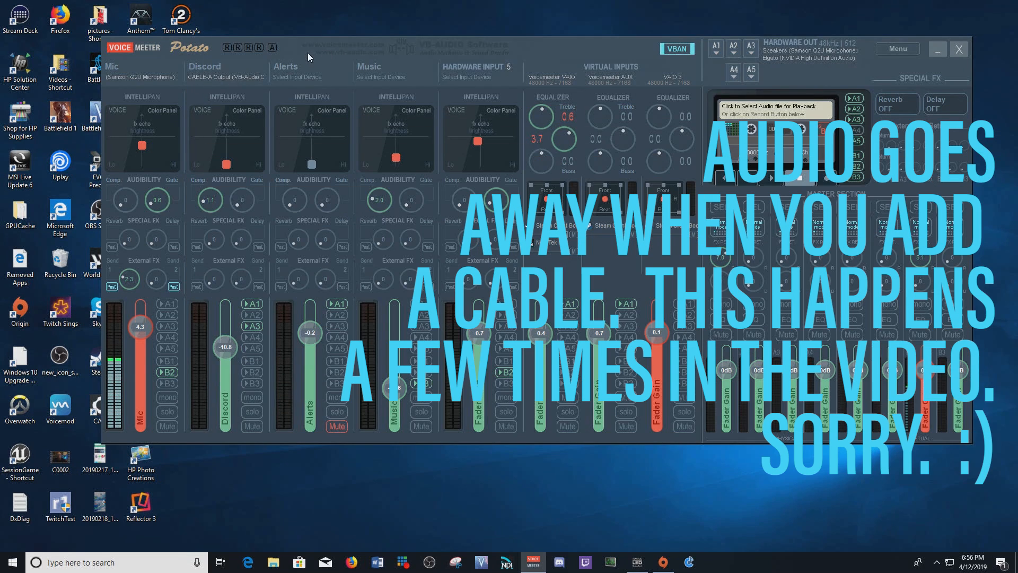
{"action": "left_click_drag", "start_coordinate": [300, 43], "coordinate": [332, 45]}
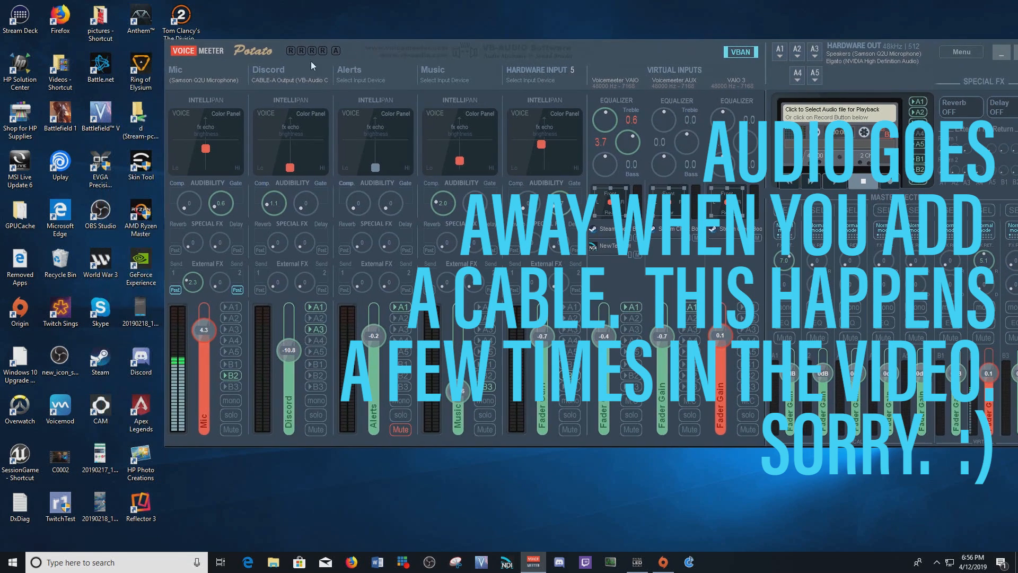
{"action": "left_click", "coordinate": [284, 78]}
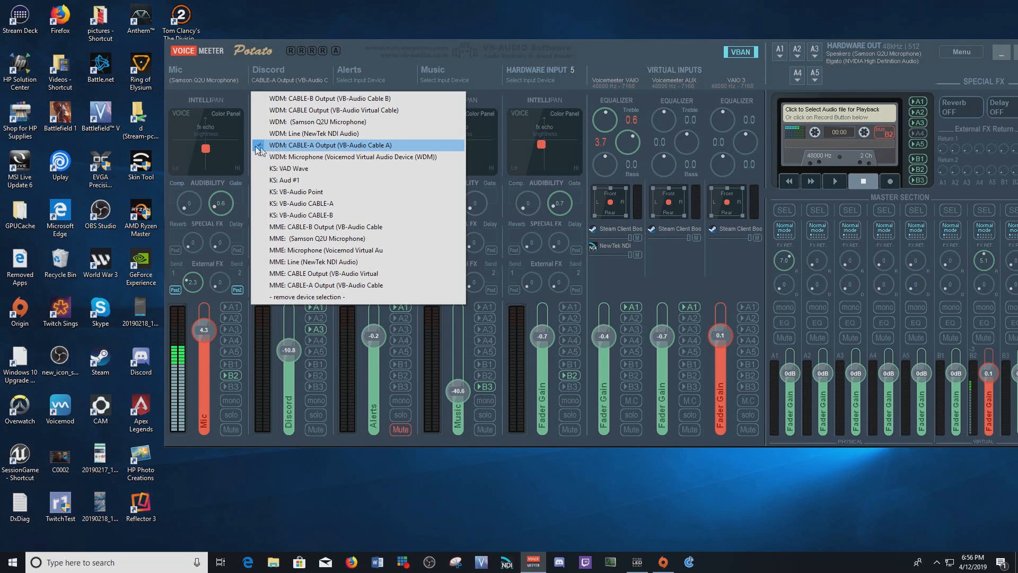
{"action": "left_click", "coordinate": [298, 148]}
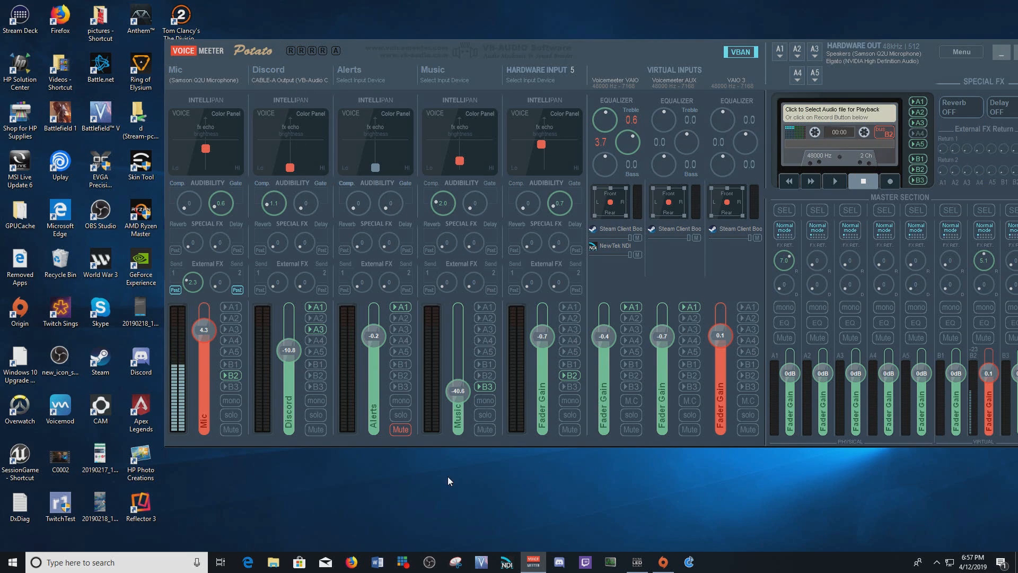
Step: Switch to Discord and set the output device in its Voice & Video settings to CABLE-A Input (VB-Audio Cable A)
{"action": "left_click", "coordinate": [560, 563]}
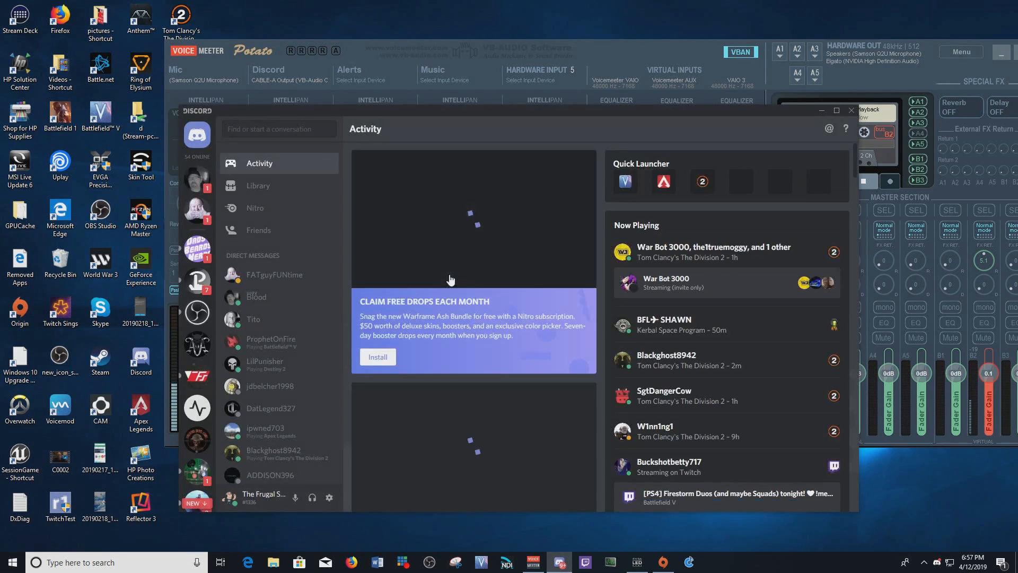
{"action": "left_click", "coordinate": [329, 498]}
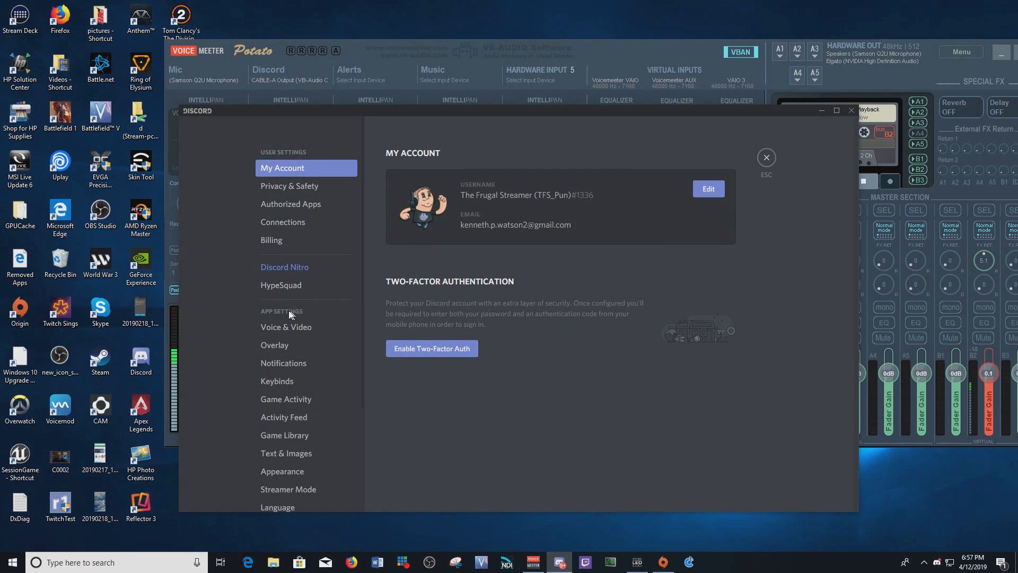
{"action": "left_click", "coordinate": [287, 329]}
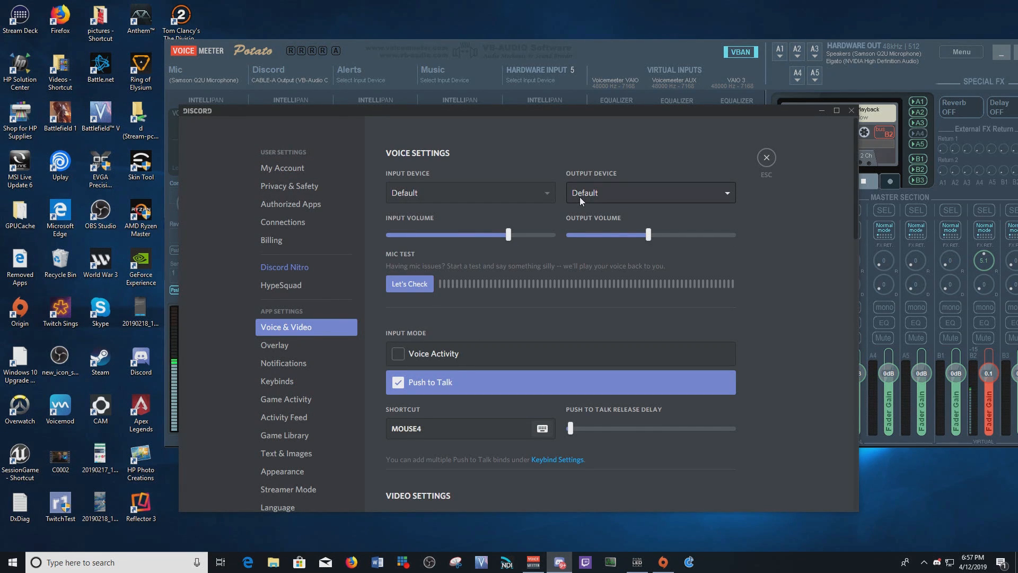
{"action": "left_click", "coordinate": [622, 197]}
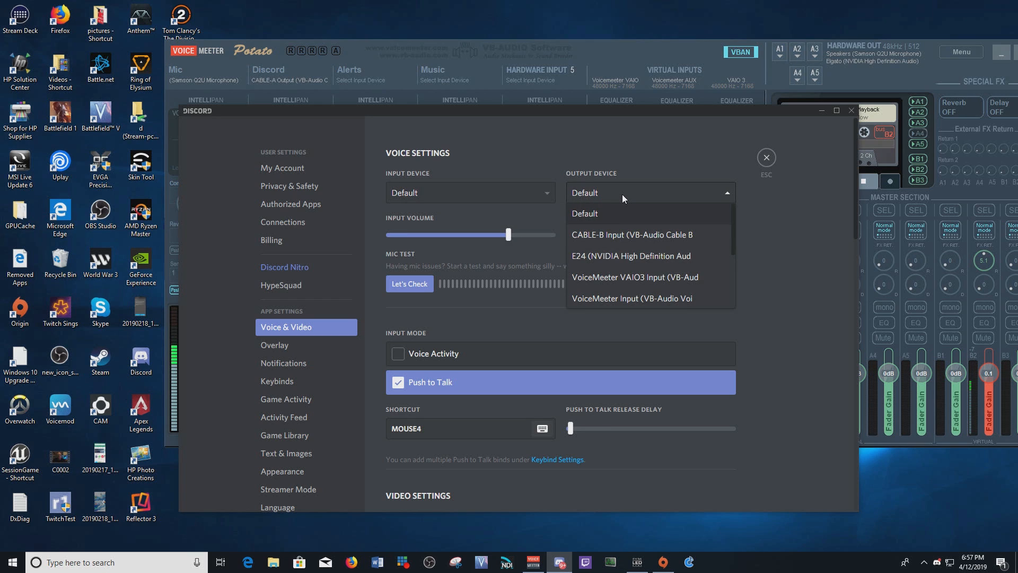
{"action": "scroll", "coordinate": [633, 241], "scroll_direction": "down", "scroll_amount": 2}
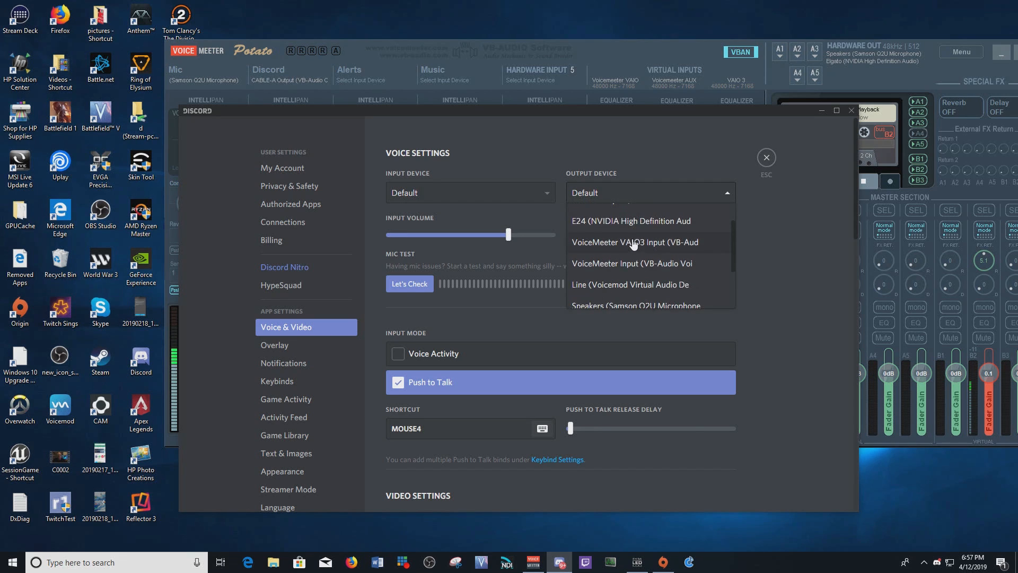
{"action": "scroll", "coordinate": [634, 244], "scroll_direction": "down", "scroll_amount": 2}
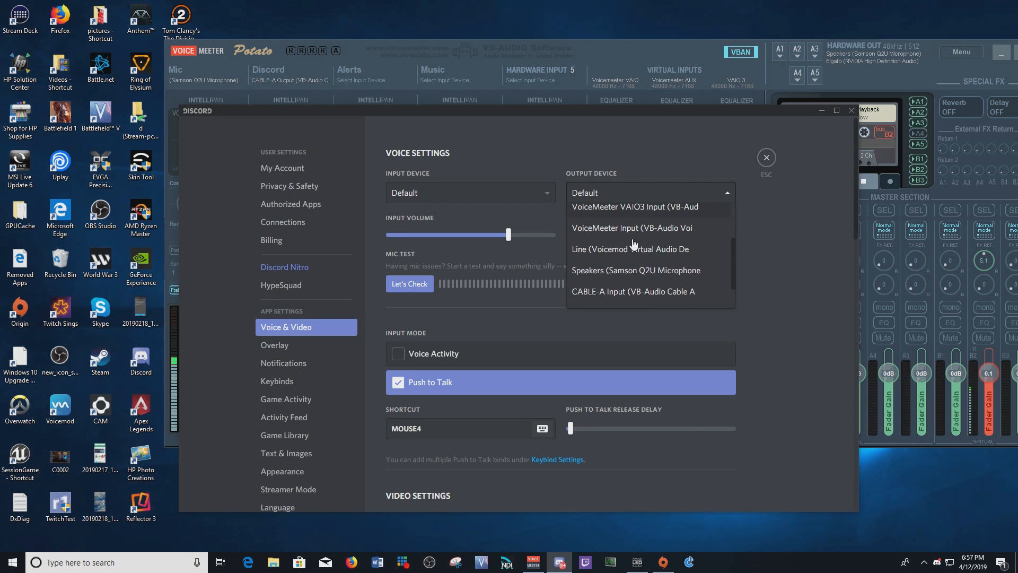
{"action": "left_click", "coordinate": [599, 291]}
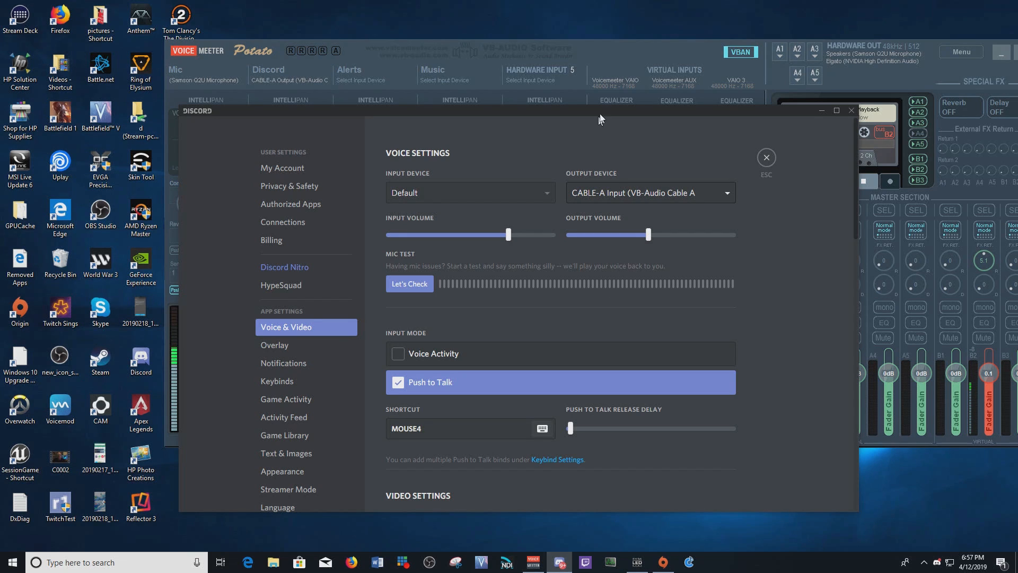
Step: Set Discord's input device to the VB-Audio VoiceMeeter CABLE Output and start the mic test
{"action": "left_click_drag", "start_coordinate": [601, 118], "coordinate": [593, 64]}
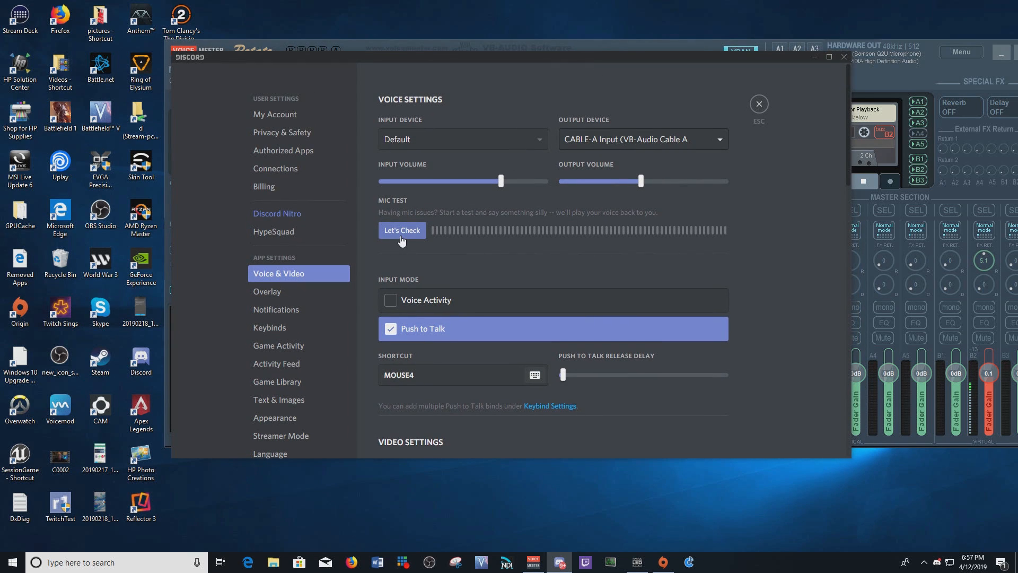
{"action": "left_click", "coordinate": [517, 132]}
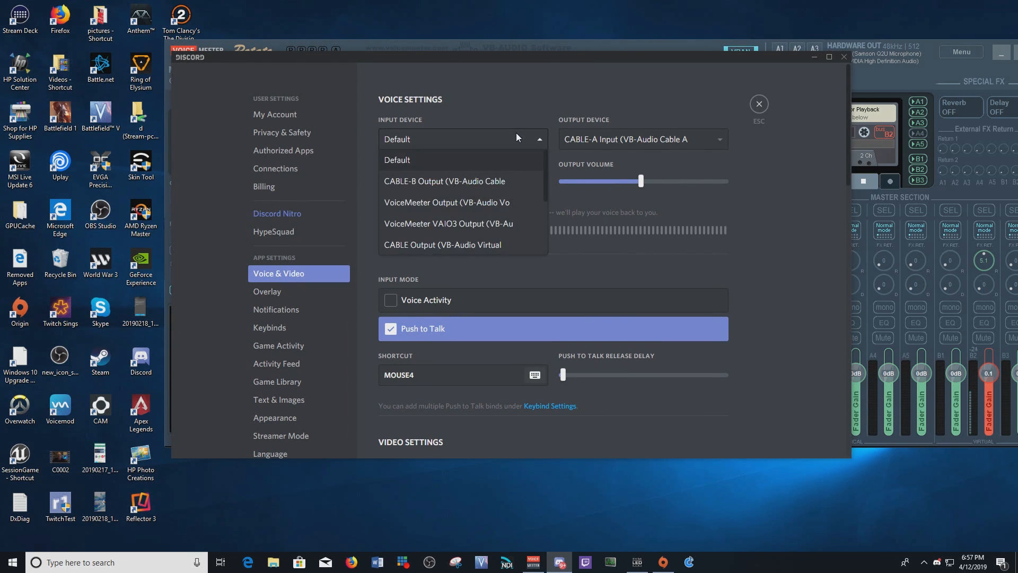
{"action": "left_click", "coordinate": [516, 133]}
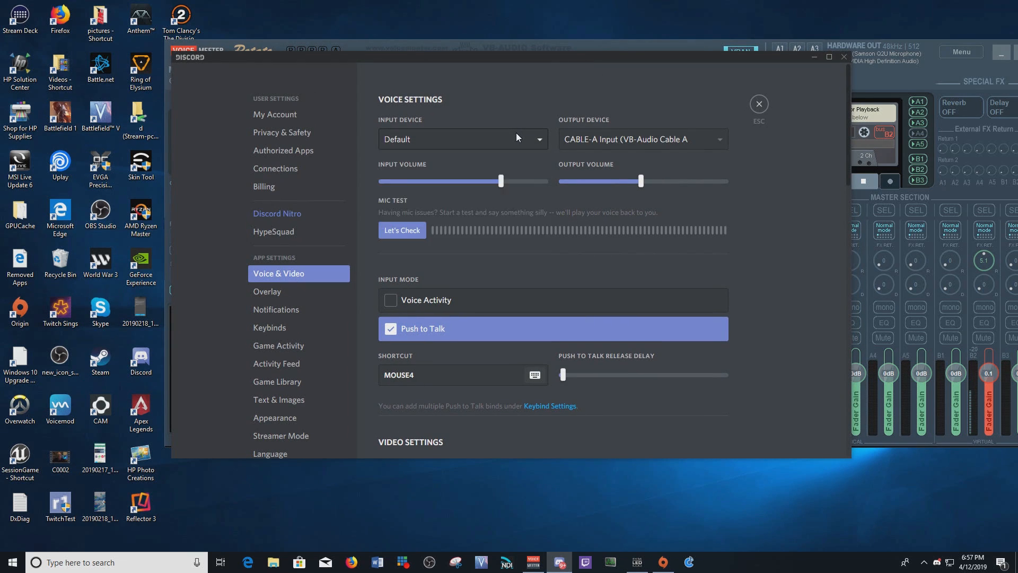
{"action": "left_click", "coordinate": [401, 236]}
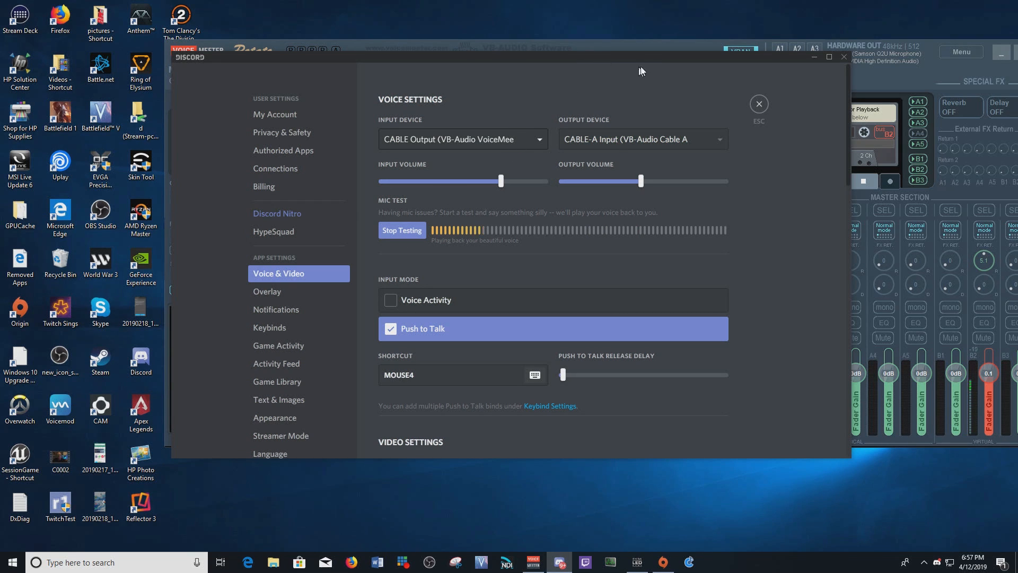
Step: In VoiceMeeter, turn off output A1 on the Discord strip, raise its fader to -2.7, and minimize the mixer
{"action": "left_click_drag", "start_coordinate": [639, 58], "coordinate": [845, 220]}
{"action": "left_click", "coordinate": [272, 374]}
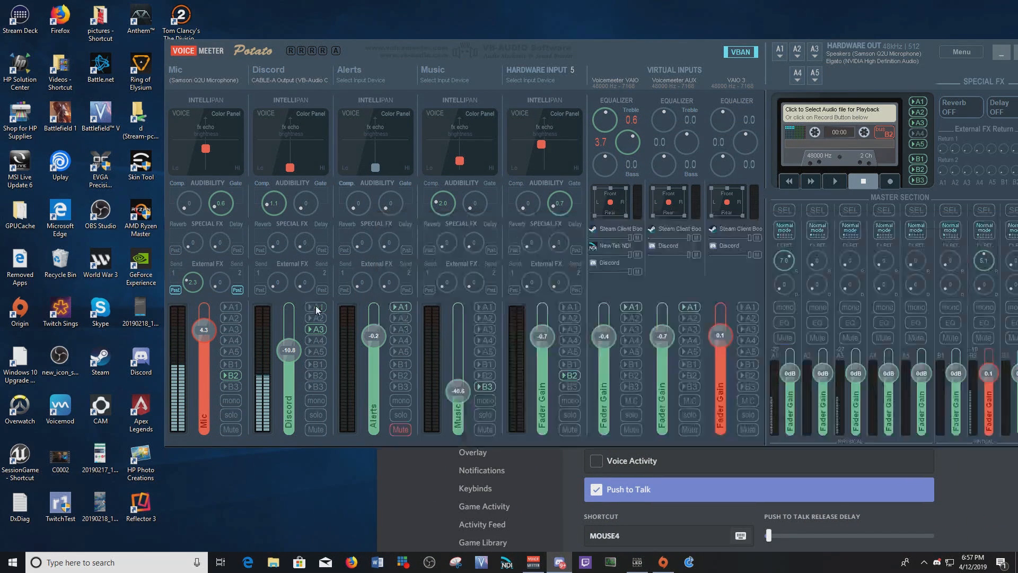
{"action": "left_click_drag", "start_coordinate": [271, 374], "coordinate": [269, 336]}
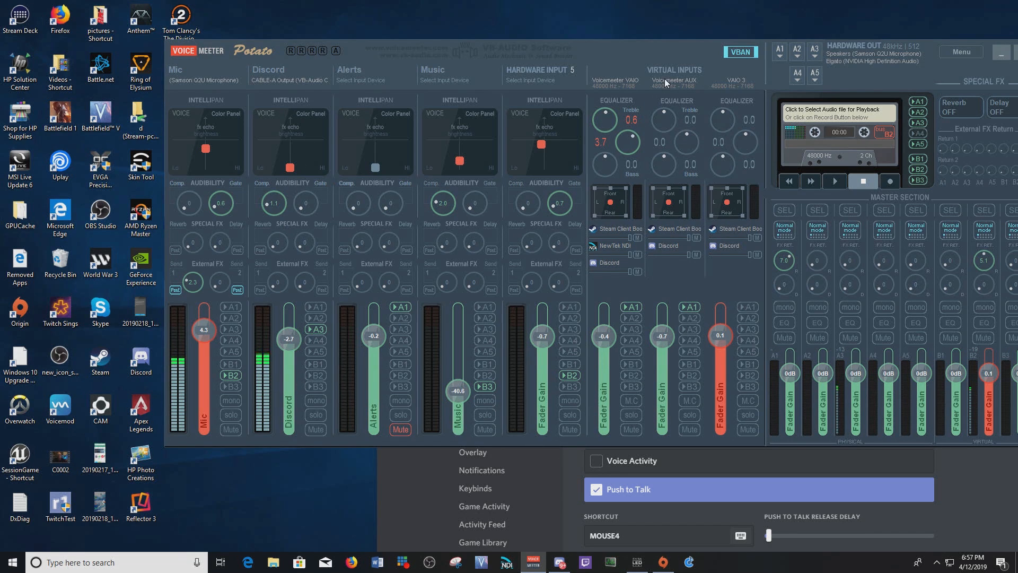
{"action": "left_click", "coordinate": [1001, 53]}
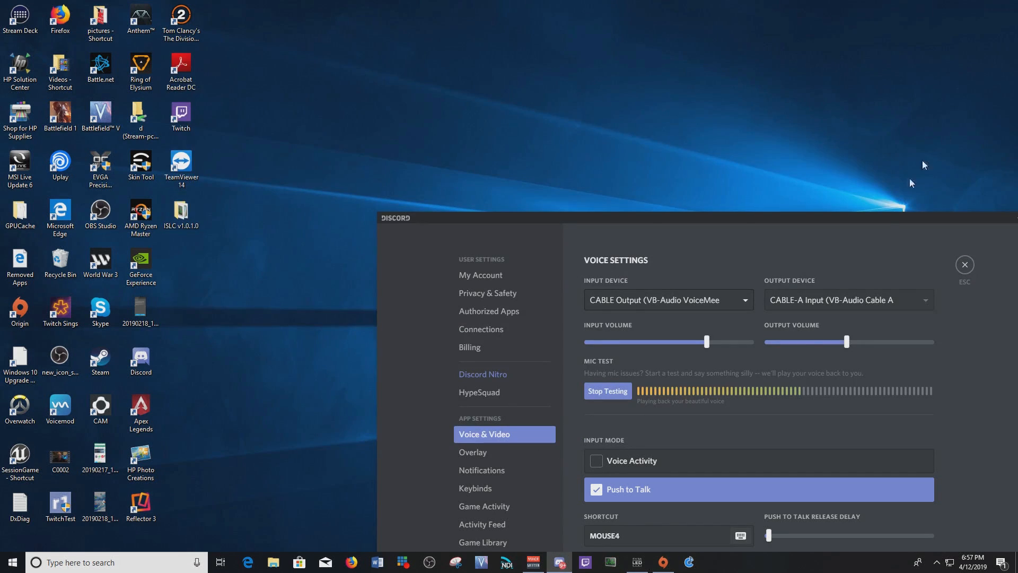
Step: Stop Discord's mic test, leave the user settings, and minimize Discord
{"action": "left_click_drag", "start_coordinate": [883, 217], "coordinate": [797, 37]}
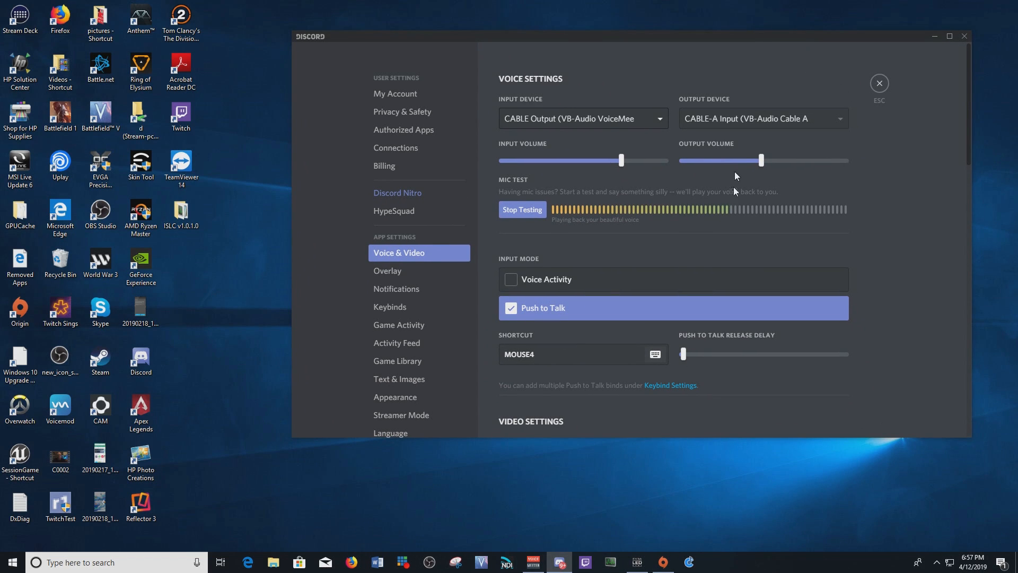
{"action": "left_click", "coordinate": [522, 210]}
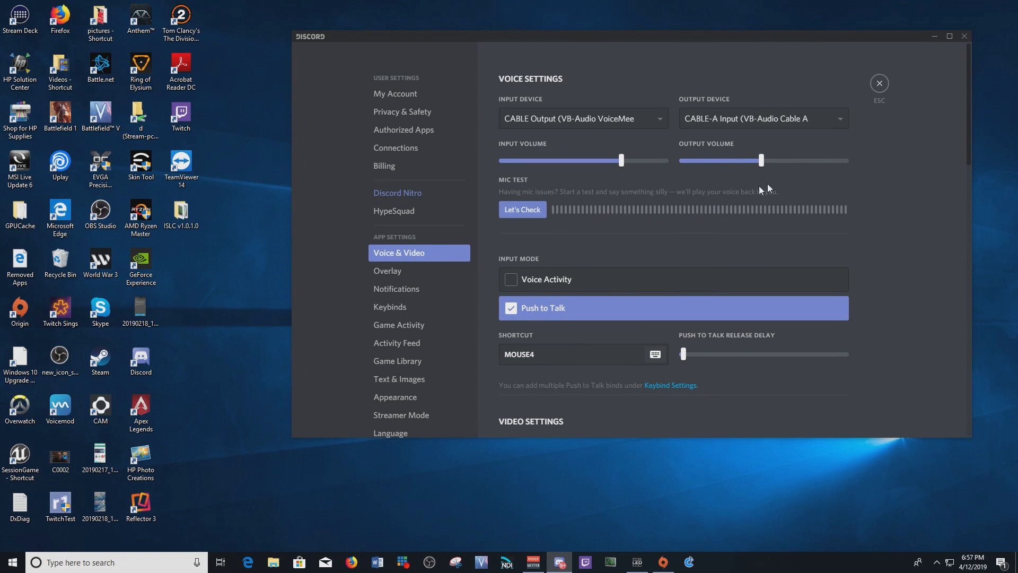
{"action": "left_click", "coordinate": [879, 84]}
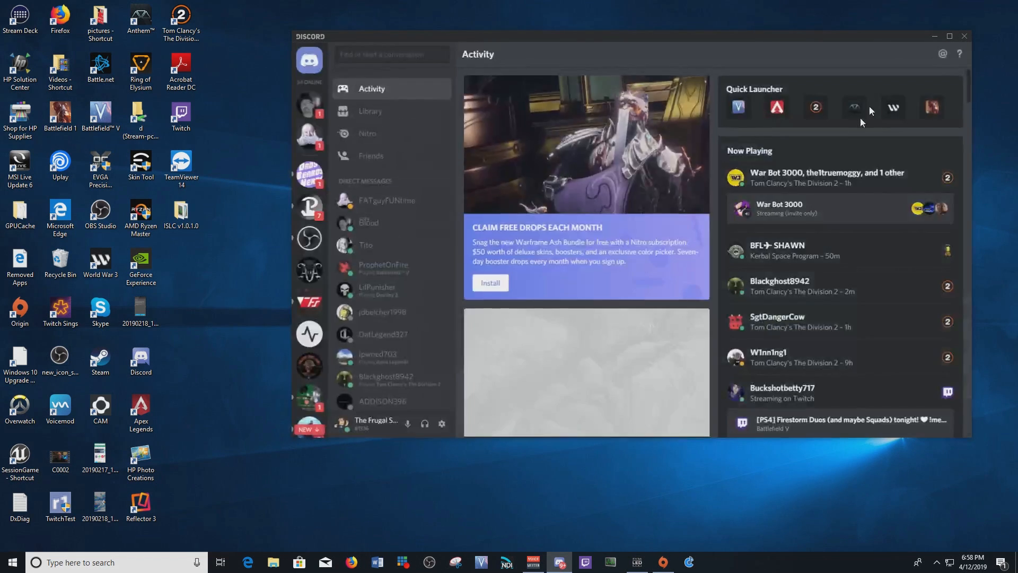
{"action": "left_click", "coordinate": [935, 37]}
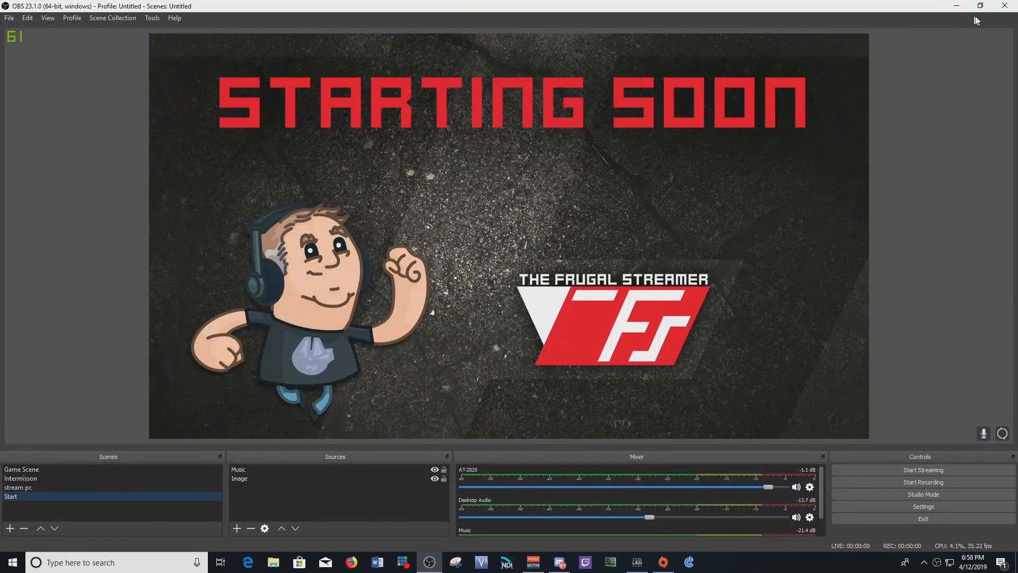
Step: In OBS Studio, restore the maximized window to a smaller size and select the Music source of the Start scene
{"action": "left_click", "coordinate": [980, 9]}
{"action": "left_click_drag", "start_coordinate": [616, 18], "coordinate": [625, 16]}
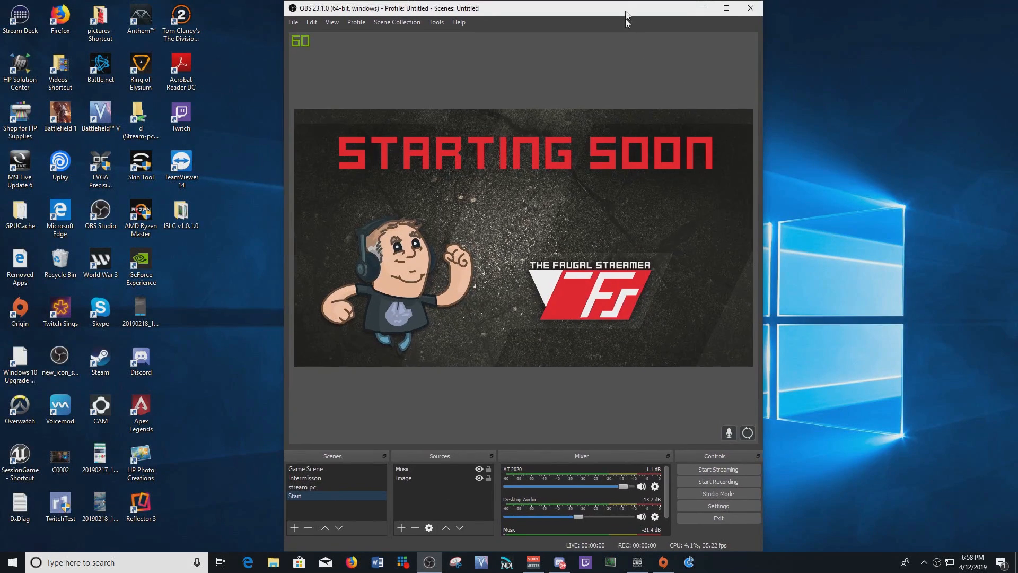
{"action": "left_click", "coordinate": [440, 468]}
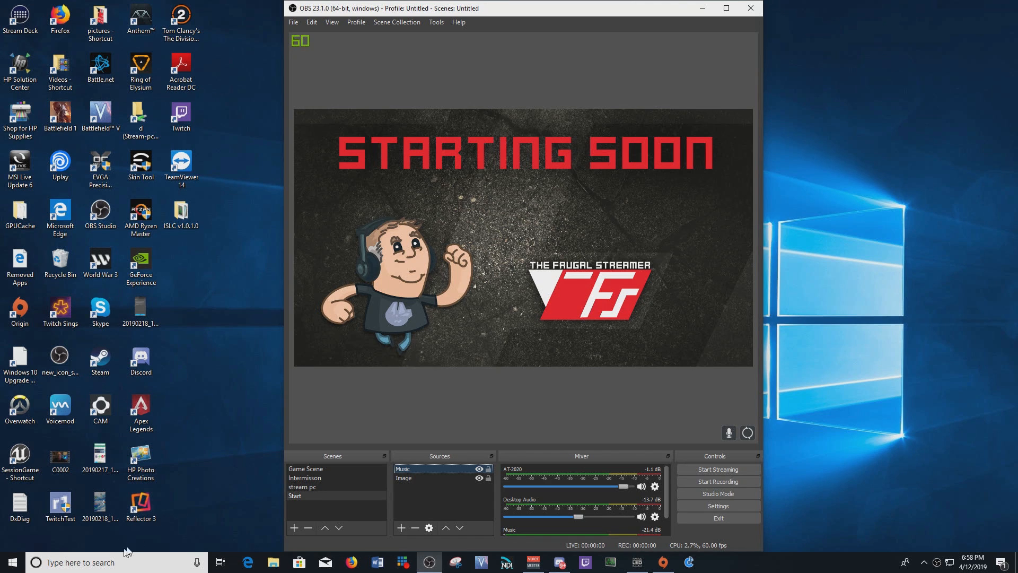
Step: Open Firefox from the desktop
{"action": "double_click", "coordinate": [66, 22]}
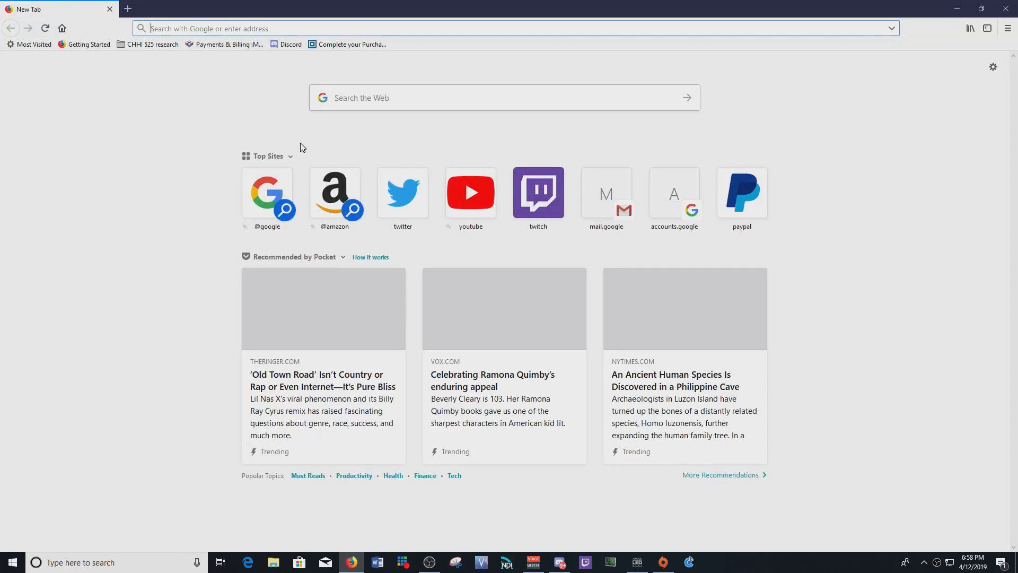
{"action": "left_click", "coordinate": [469, 199]}
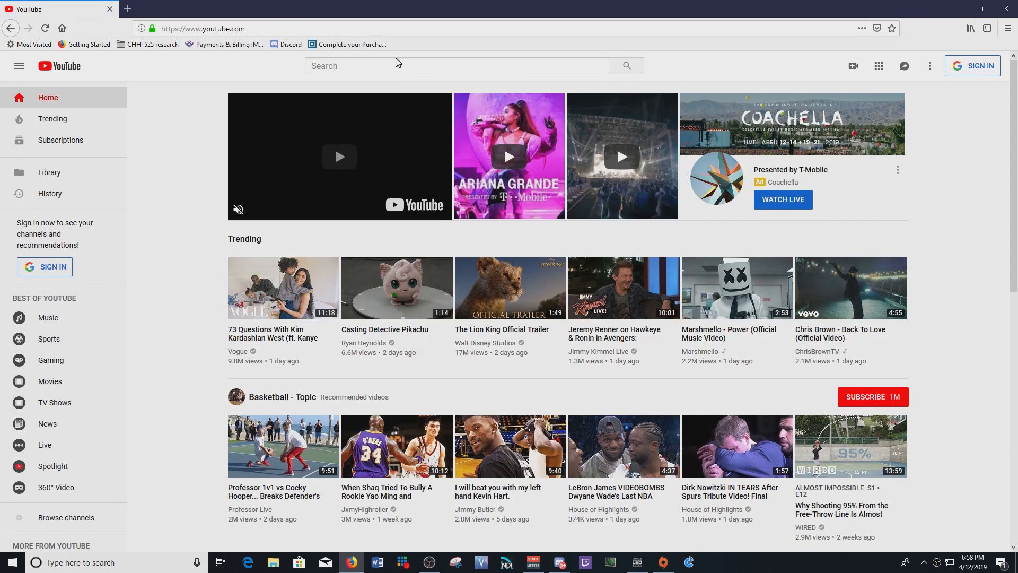
{"action": "left_click", "coordinate": [398, 65]}
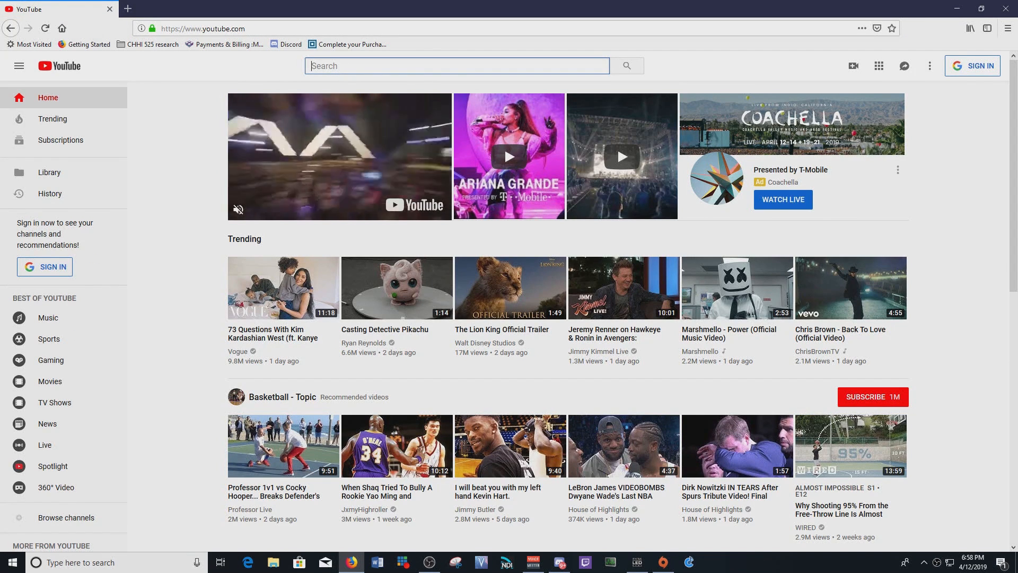
{"action": "type", "text": "bad"}
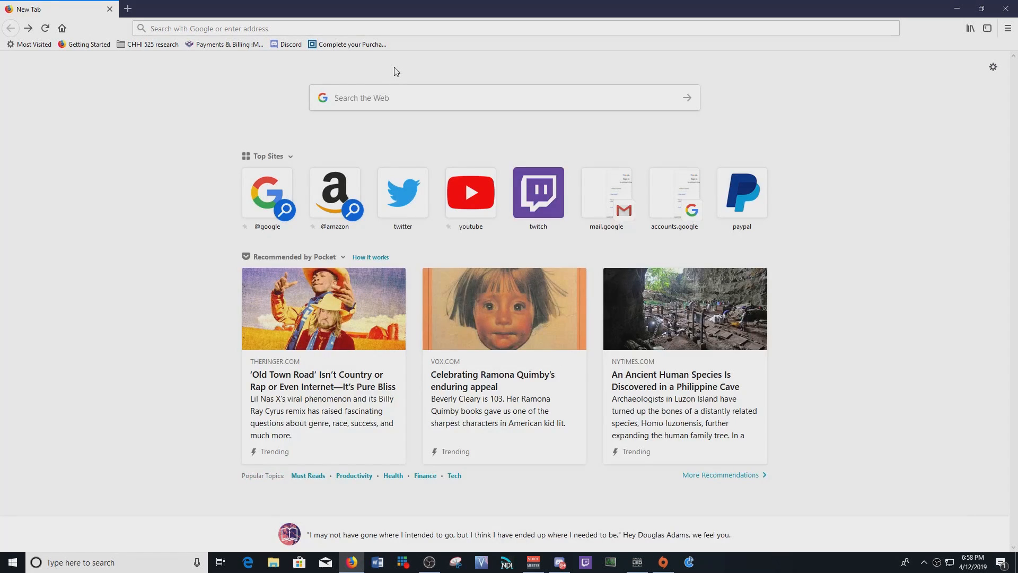
Step: Search the web for "bass rebels" from the browser's new tab page
{"action": "left_click", "coordinate": [399, 104]}
{"action": "type", "text": "bass"}
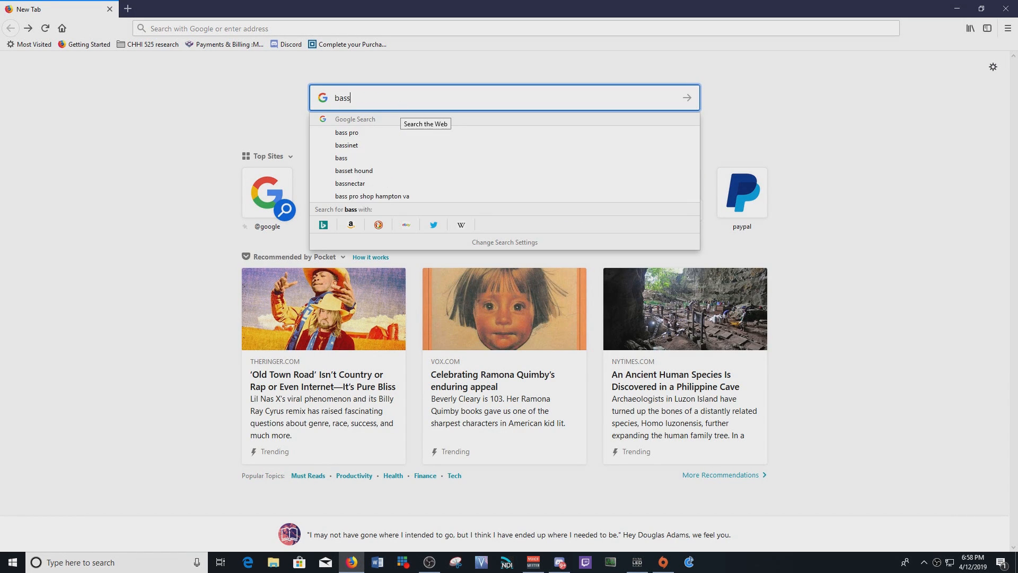
{"action": "type", "text": " rebels"}
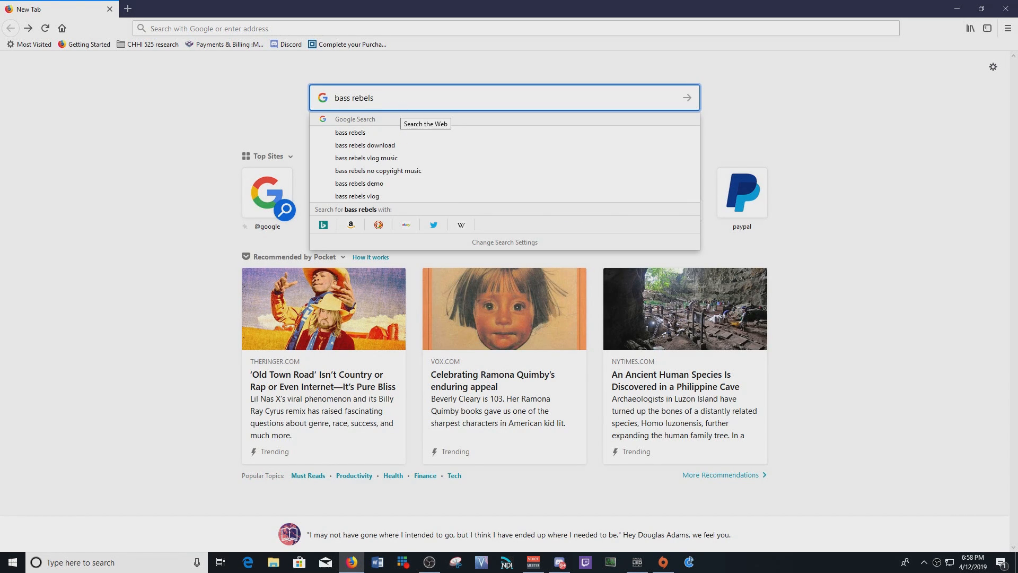
{"action": "key", "text": "Return"}
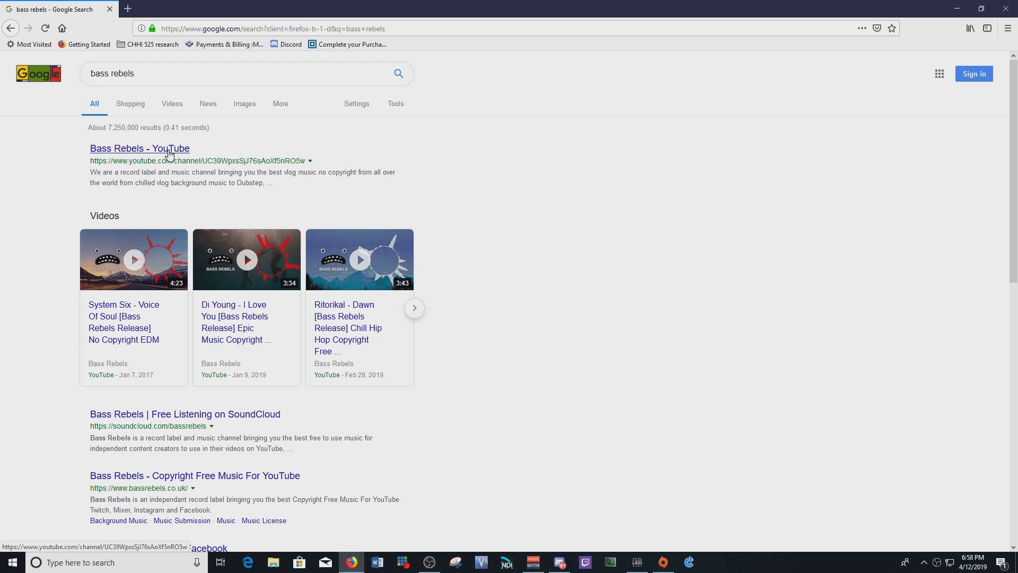
Step: Open the Bass Rebels YouTube channel, play its Copyright Free Gaming Music Live 24/7 Radio stream and skip the ad
{"action": "left_click", "coordinate": [169, 150]}
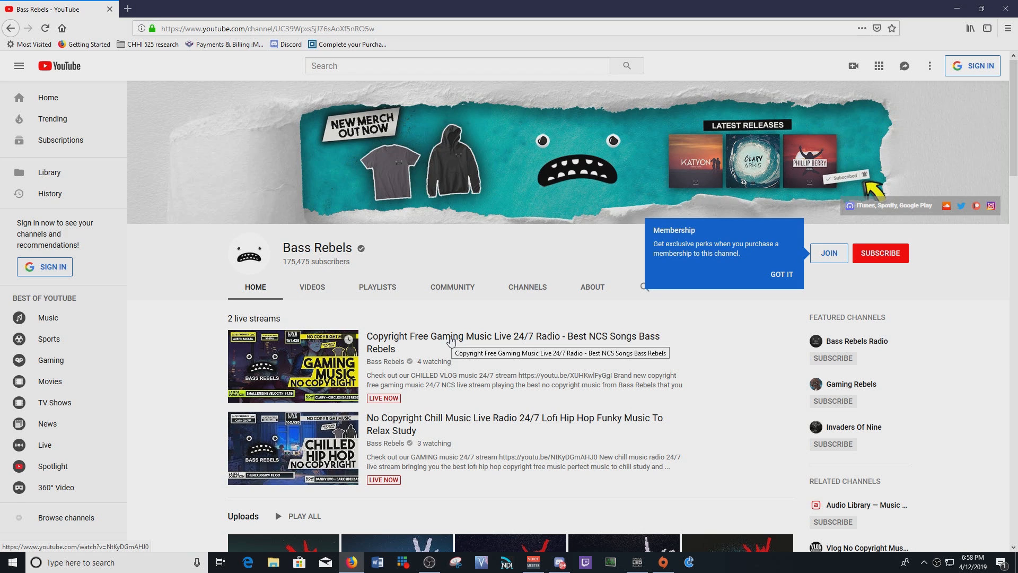
{"action": "left_click", "coordinate": [448, 340]}
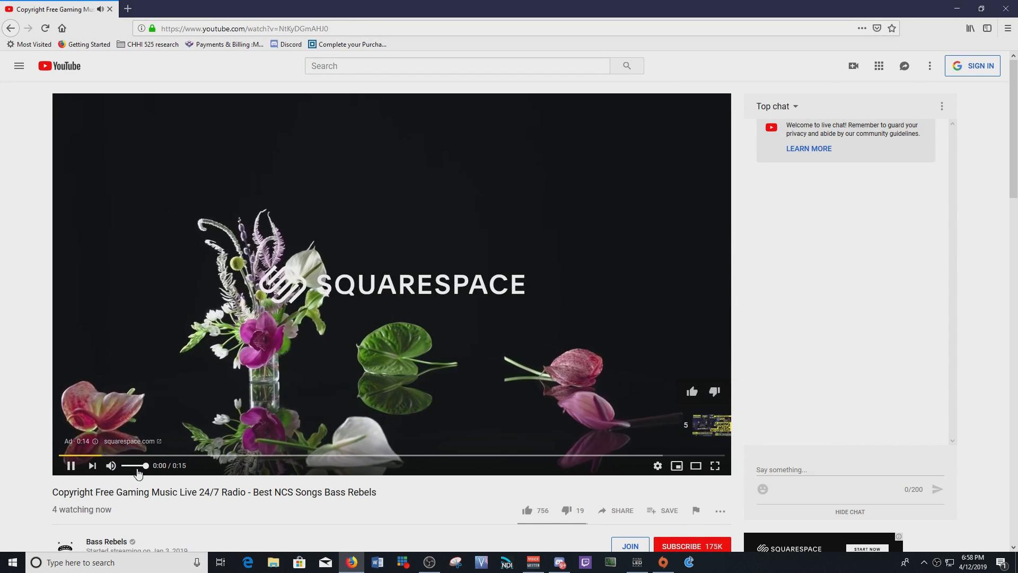
{"action": "key", "text": "alt+Tab"}
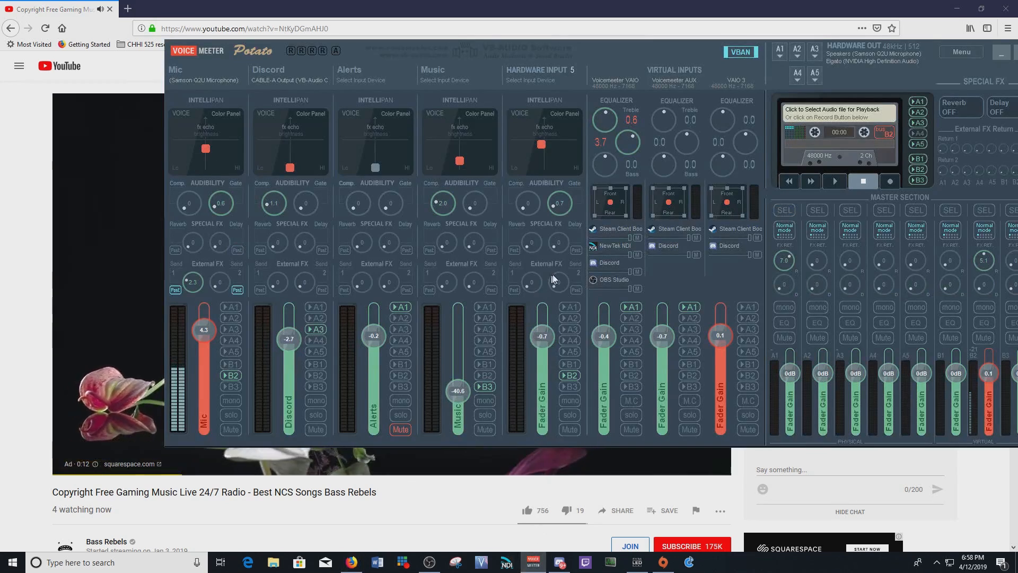
{"action": "left_click", "coordinate": [336, 527]}
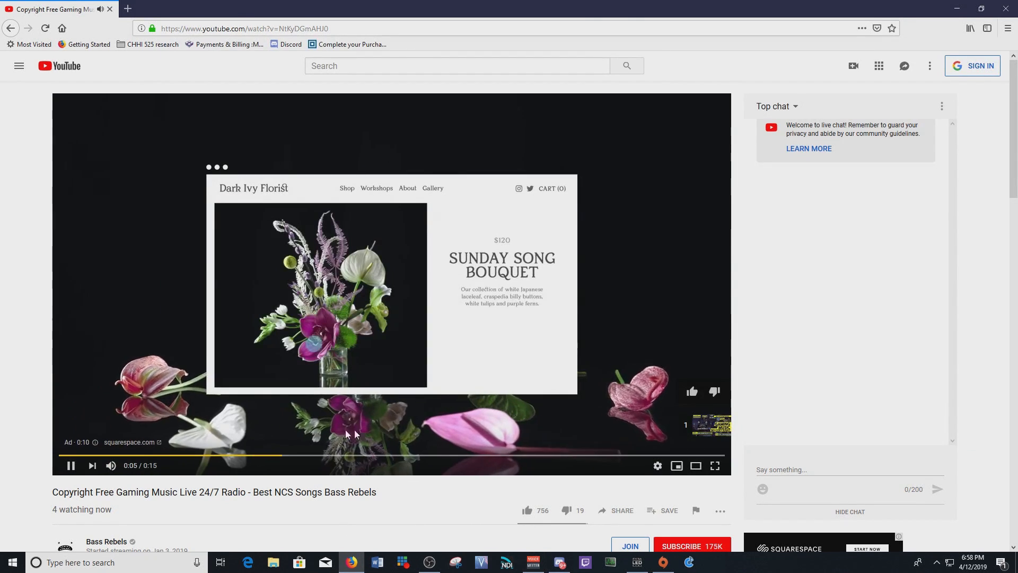
{"action": "left_click", "coordinate": [695, 424]}
Step: In VoiceMeeter, lower the Voicemeeter VAIO fader to -55.8 and set the Music strip's input to WDM: CABLE-B Output (VB-Audio Cable B)
{"action": "key", "text": "alt+Tab"}
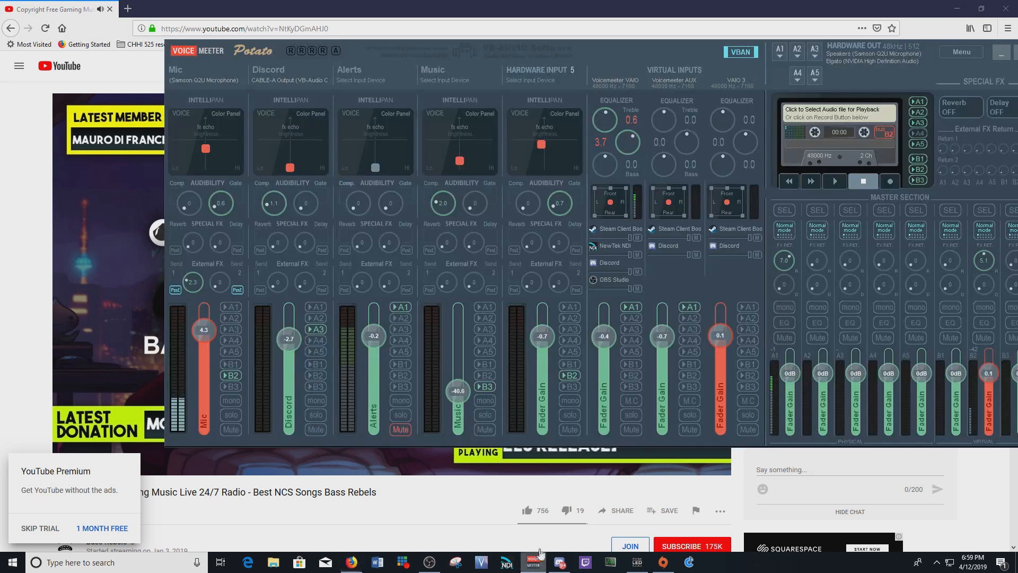
{"action": "left_click_drag", "start_coordinate": [604, 336], "coordinate": [600, 409]}
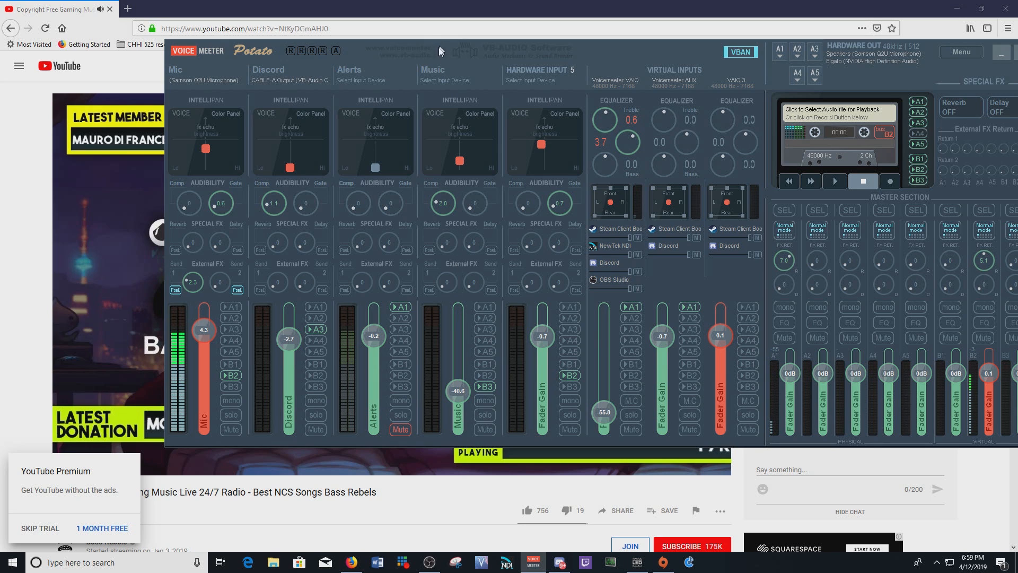
{"action": "left_click", "coordinate": [438, 71]}
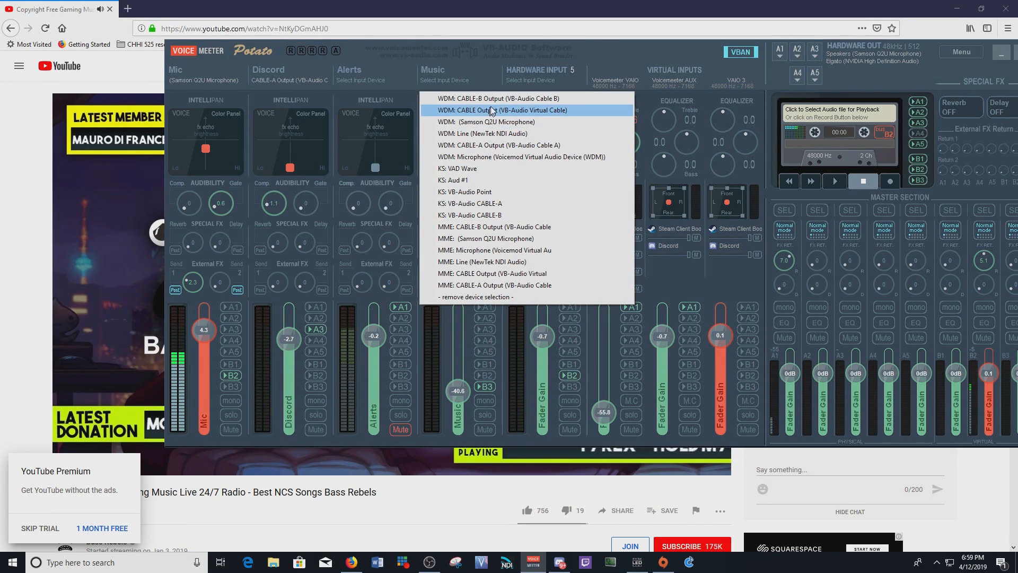
{"action": "left_click", "coordinate": [457, 100]}
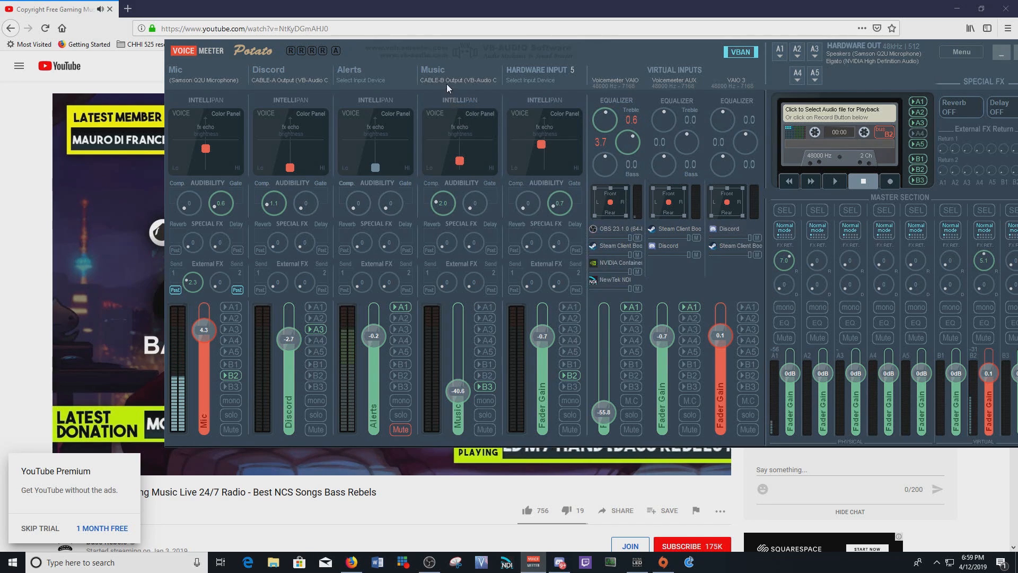
Step: Open the Windows sound settings and go to the app volume and device preferences
{"action": "left_click", "coordinate": [939, 566]}
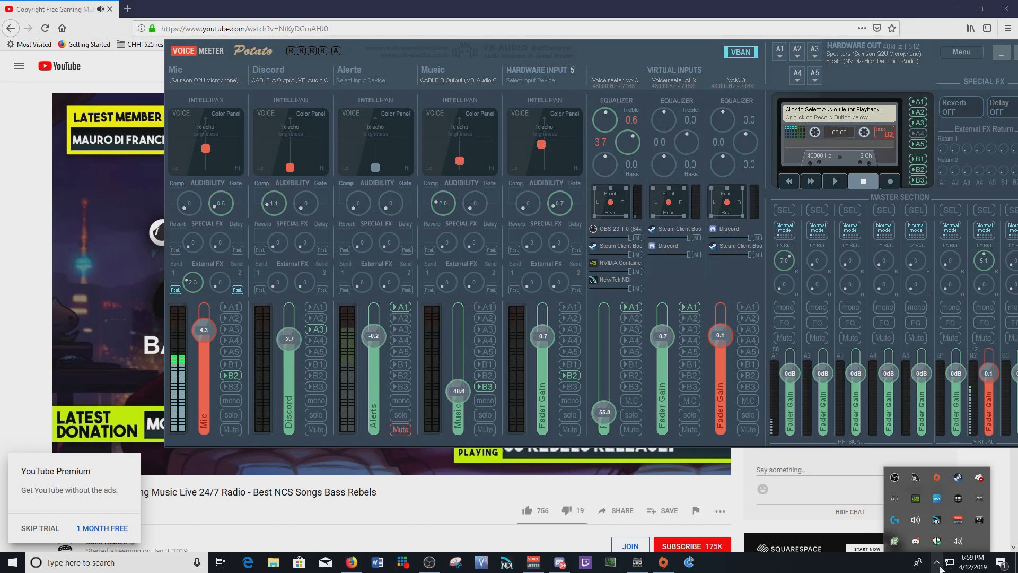
{"action": "right_click", "coordinate": [962, 544]}
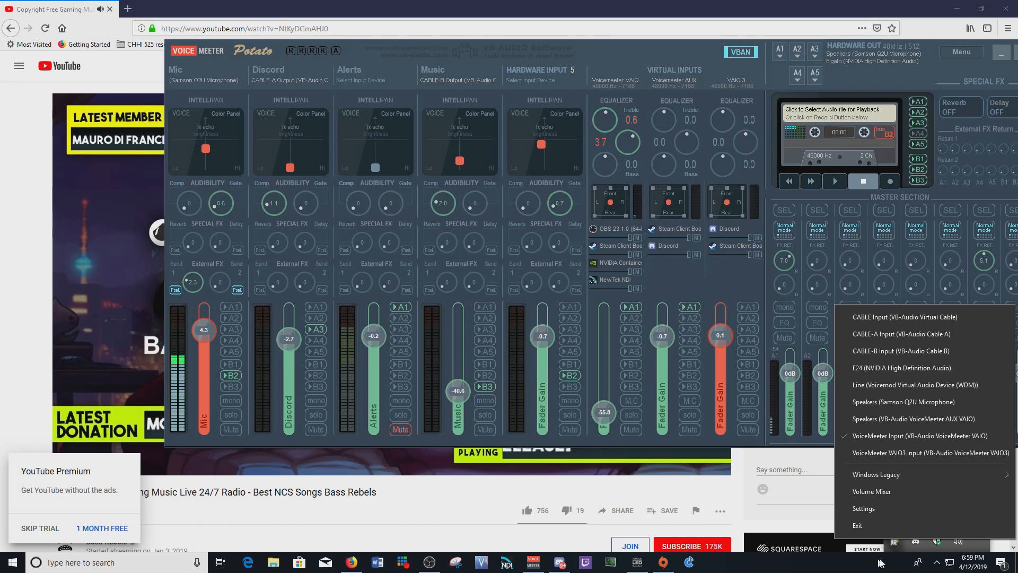
{"action": "left_click", "coordinate": [896, 525]}
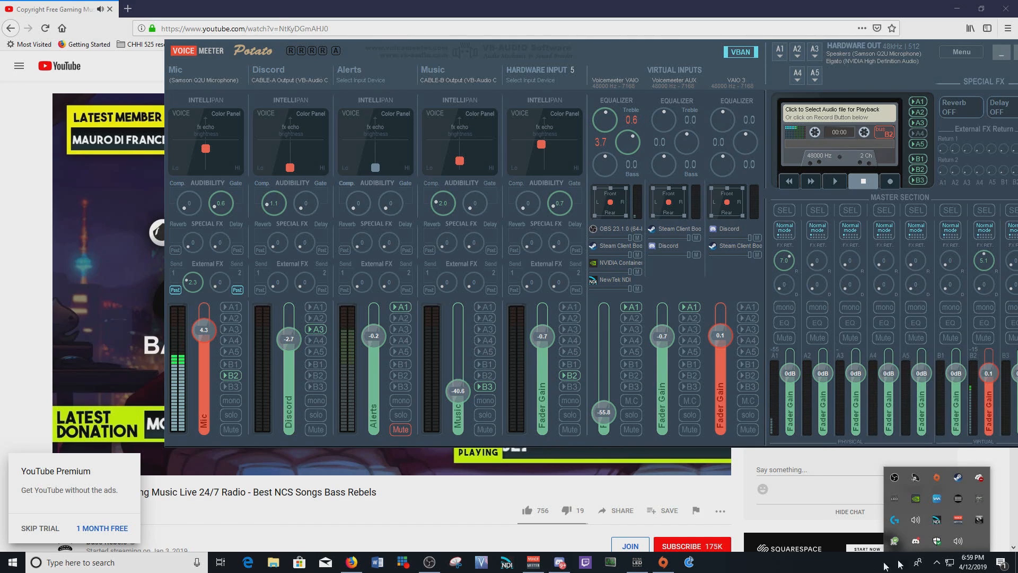
{"action": "right_click", "coordinate": [917, 522]}
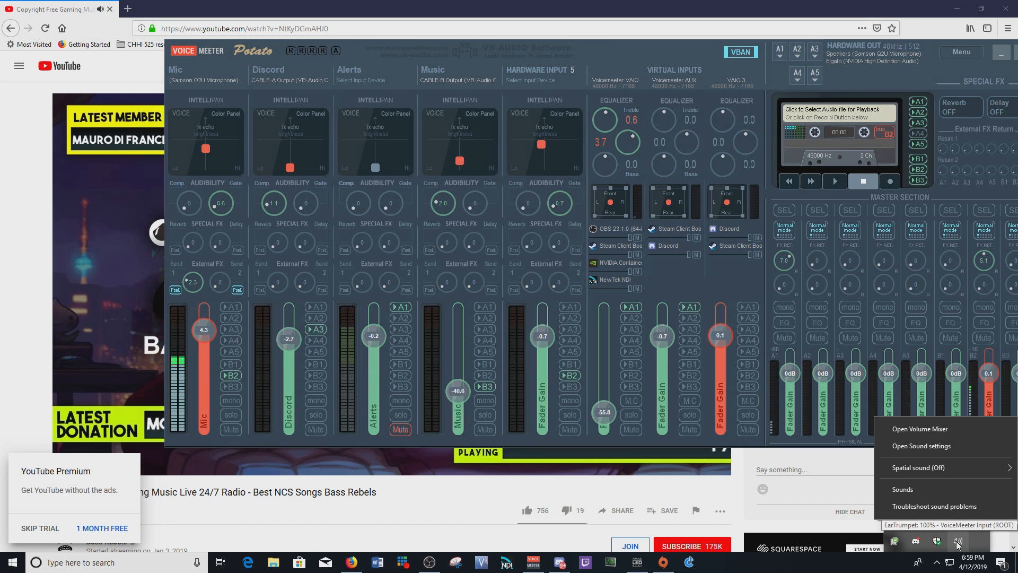
{"action": "left_click", "coordinate": [935, 447]}
{"action": "scroll", "coordinate": [424, 350], "scroll_direction": "down", "scroll_amount": 1}
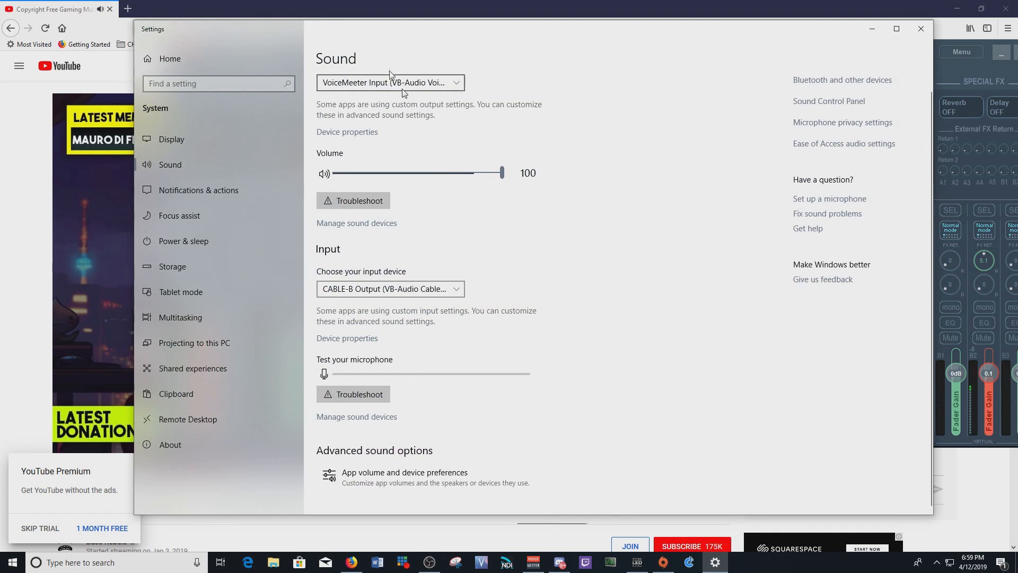
{"action": "left_click", "coordinate": [366, 484]}
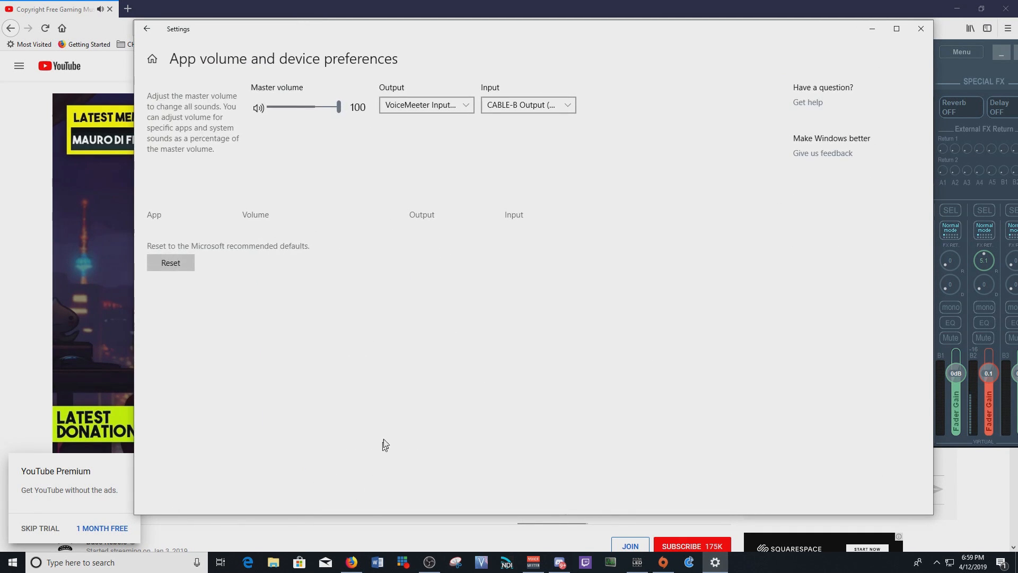
Step: Set the output of the first Mozilla Firefox entry to CABLE-B Input (VB-Audio Cable B) and close the settings
{"action": "scroll", "coordinate": [297, 276], "scroll_direction": "down", "scroll_amount": 2}
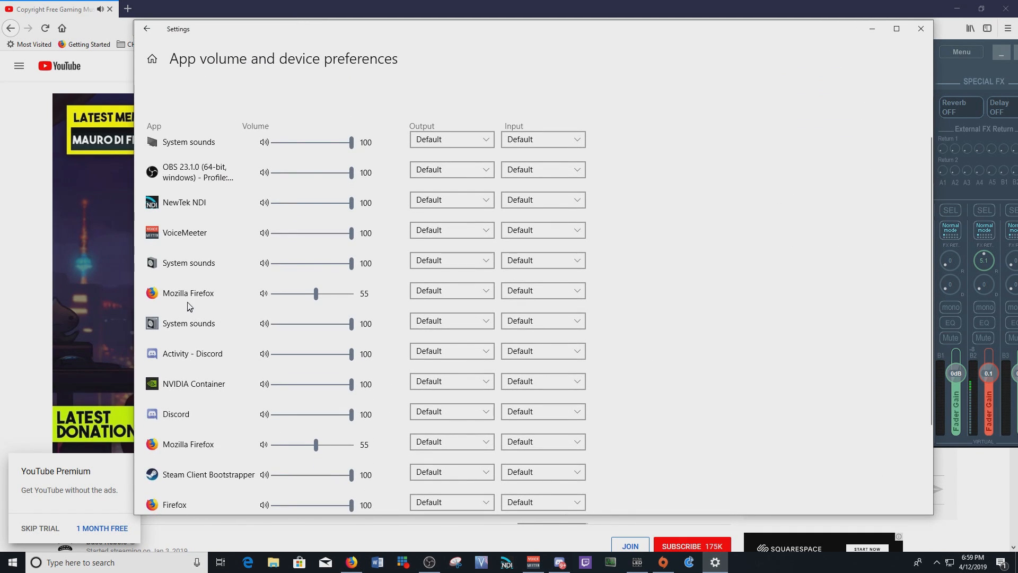
{"action": "scroll", "coordinate": [186, 302], "scroll_direction": "down", "scroll_amount": 2}
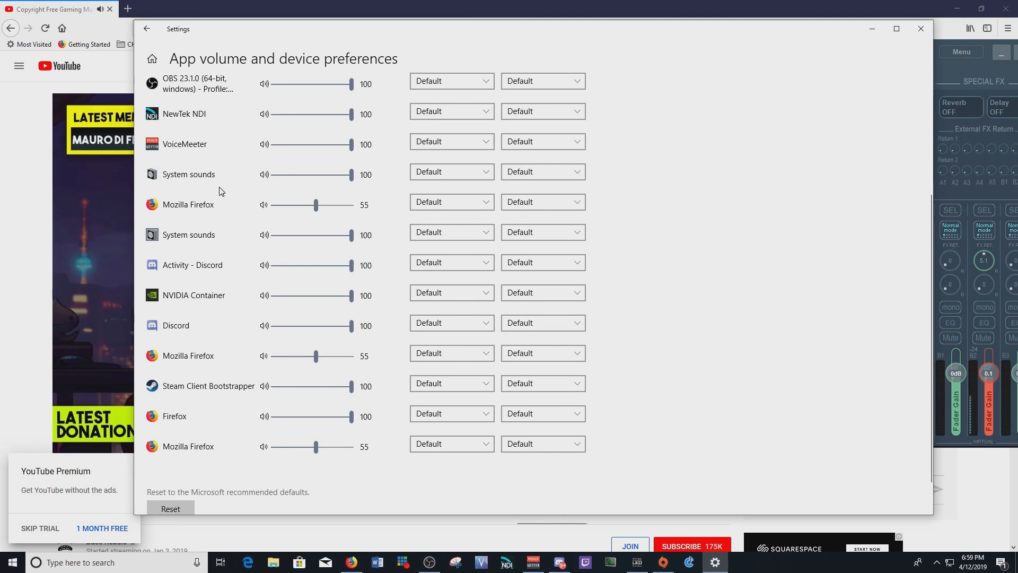
{"action": "scroll", "coordinate": [215, 244], "scroll_direction": "up", "scroll_amount": 2}
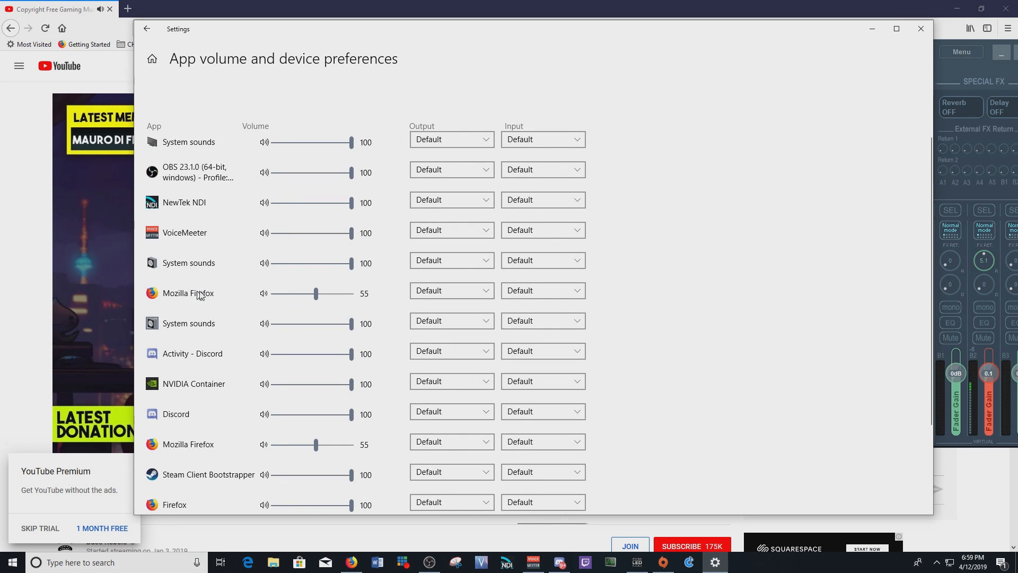
{"action": "scroll", "coordinate": [208, 271], "scroll_direction": "down", "scroll_amount": 3}
{"action": "scroll", "coordinate": [208, 272], "scroll_direction": "up", "scroll_amount": 3}
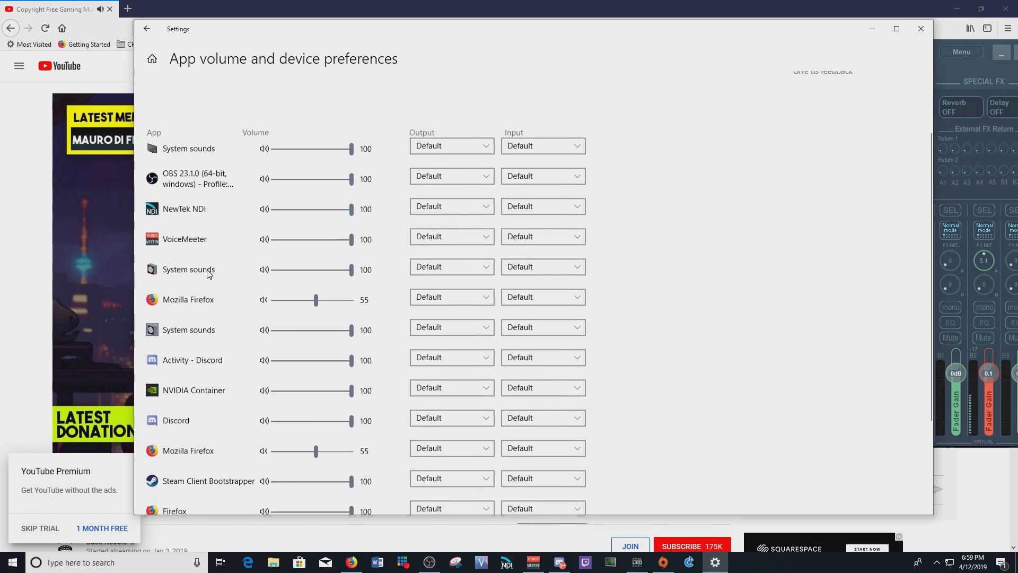
{"action": "left_click", "coordinate": [476, 298]}
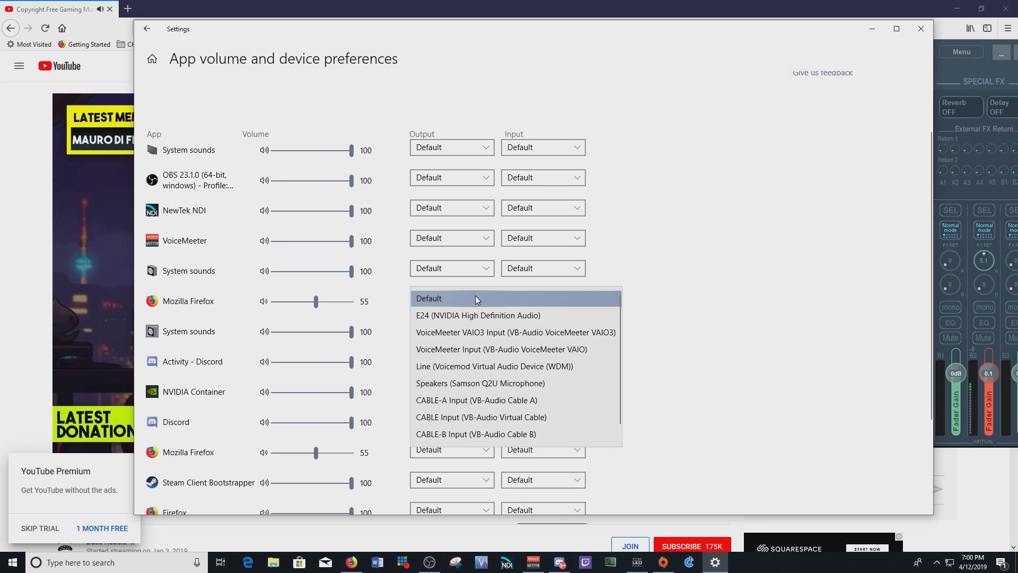
{"action": "left_click", "coordinate": [447, 434]}
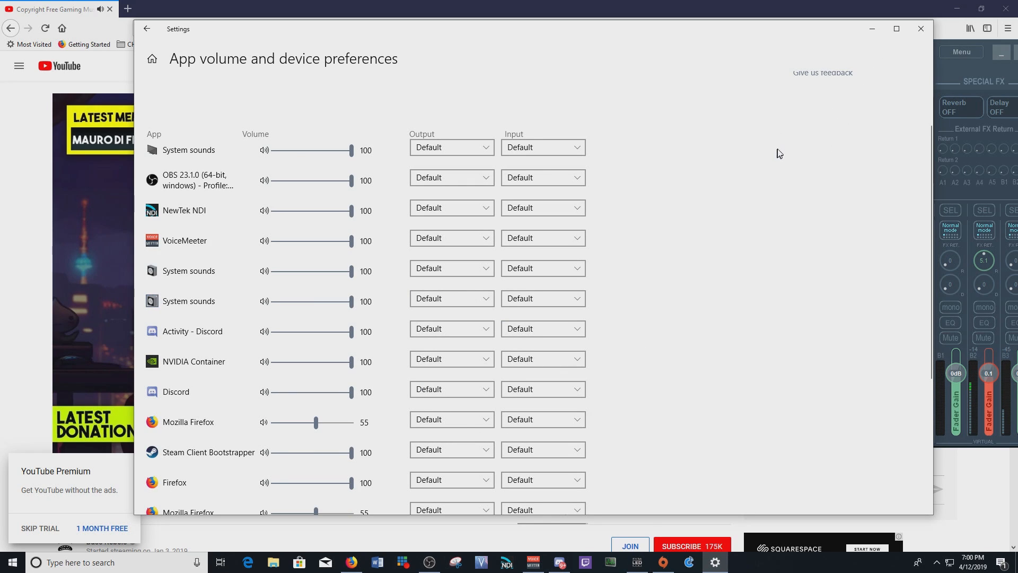
{"action": "left_click", "coordinate": [921, 29]}
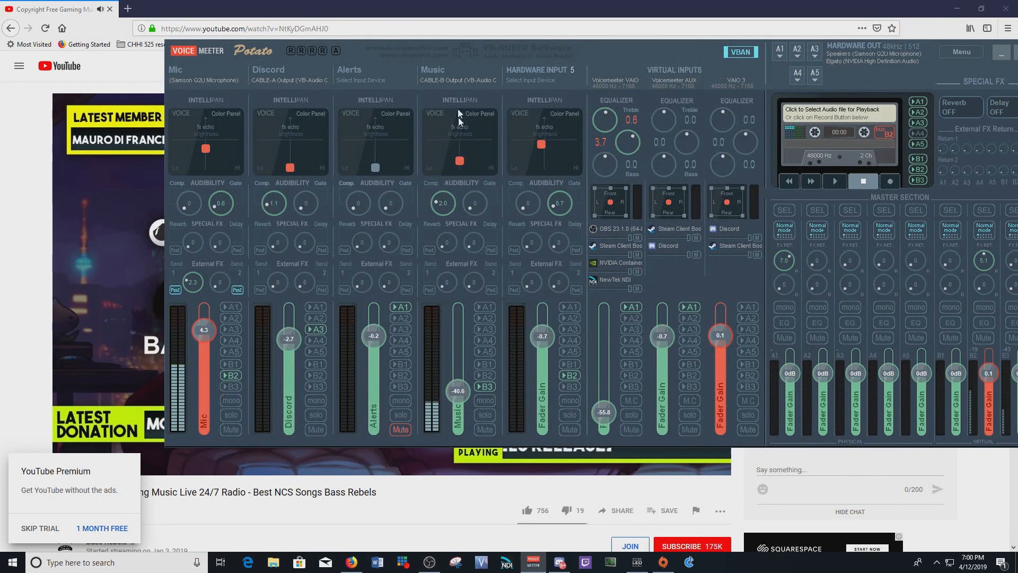
Step: Raise VoiceMeeter's Music strip fader to about -3.1, minimize Firefox and move the mixer window fully on screen
{"action": "left_click_drag", "start_coordinate": [459, 396], "coordinate": [452, 341]}
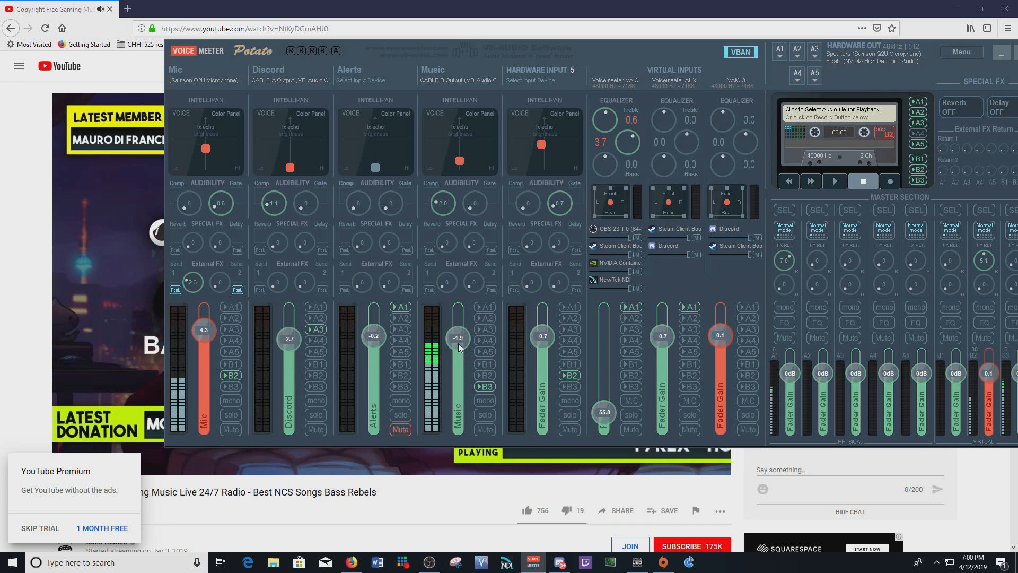
{"action": "left_click_drag", "start_coordinate": [461, 342], "coordinate": [468, 344]}
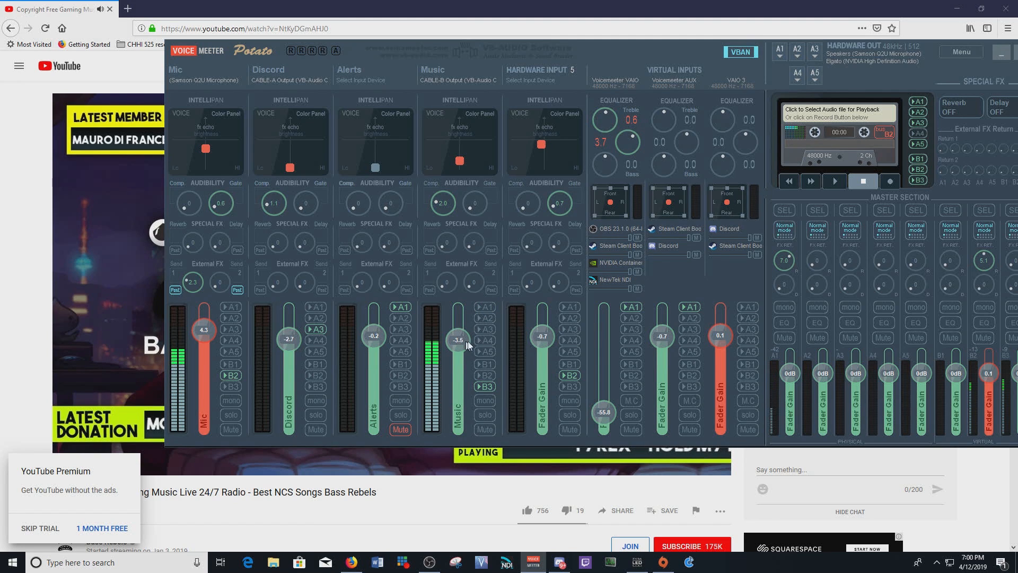
{"action": "left_click", "coordinate": [956, 8]}
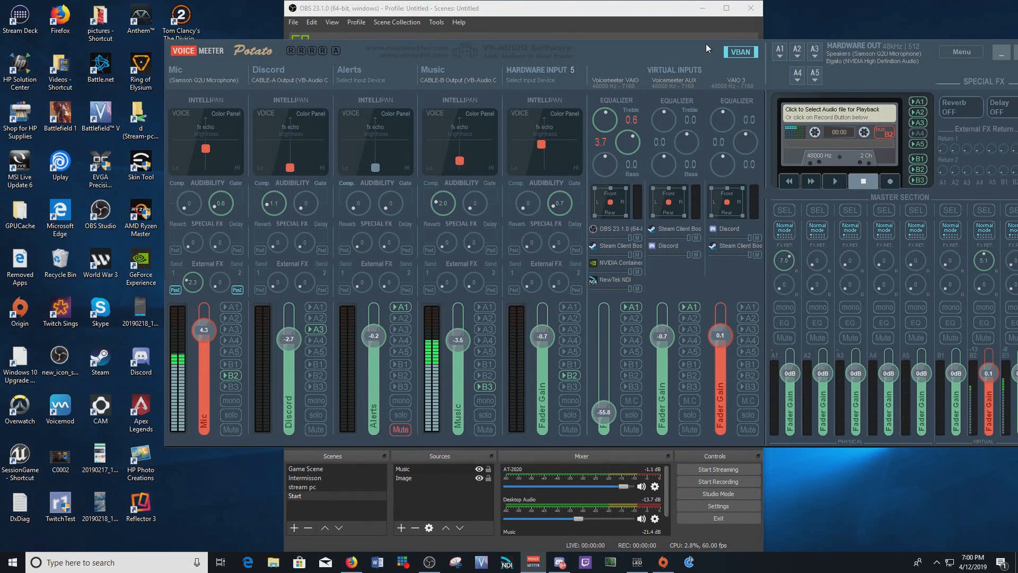
{"action": "left_click_drag", "start_coordinate": [832, 52], "coordinate": [782, 44]}
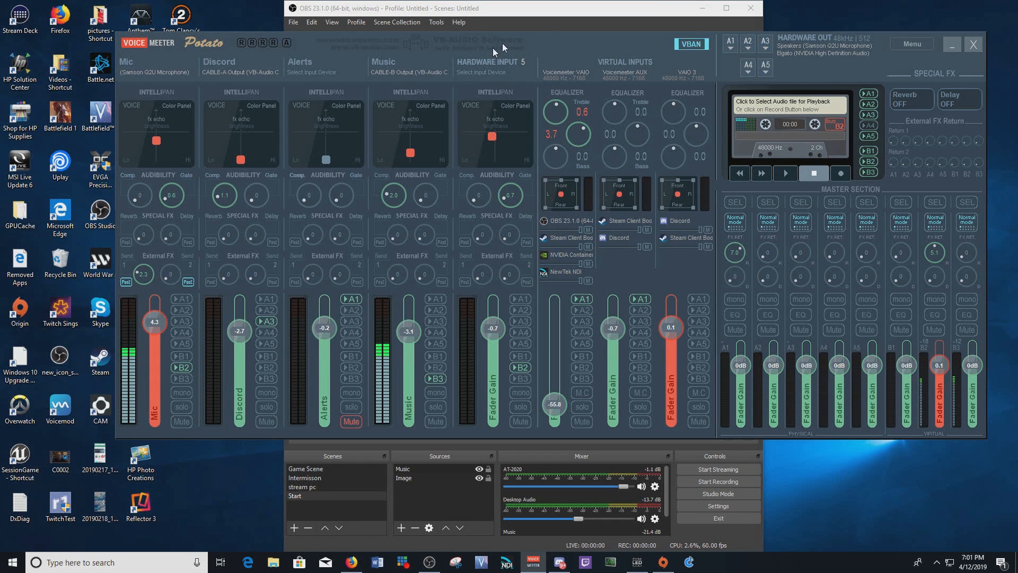
Step: Switch to OBS and set the Music source's device to CABLE-B Output (VB-Audio Cable B)
{"action": "left_click", "coordinate": [551, 16]}
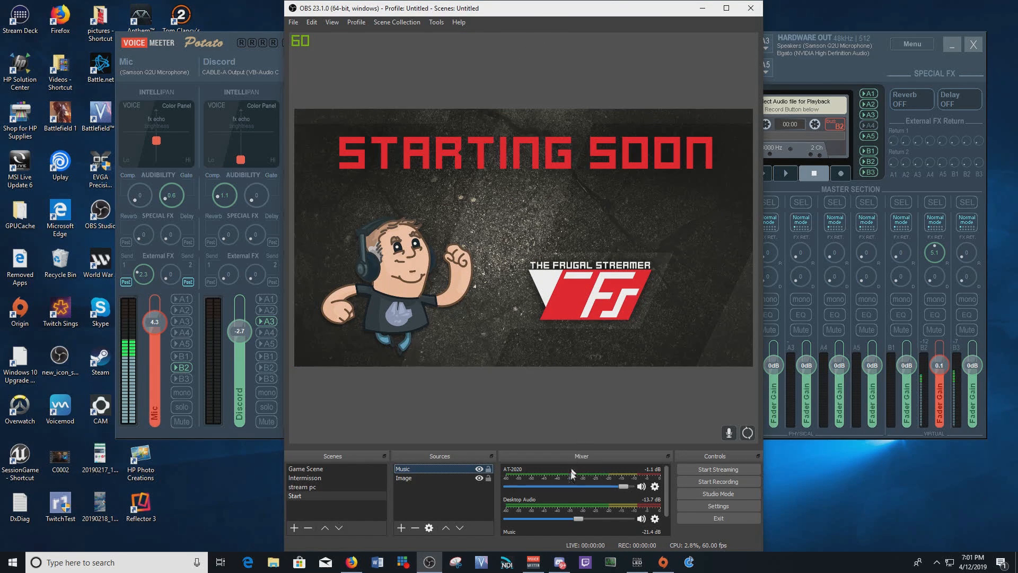
{"action": "double_click", "coordinate": [447, 469]}
{"action": "left_click", "coordinate": [644, 146]}
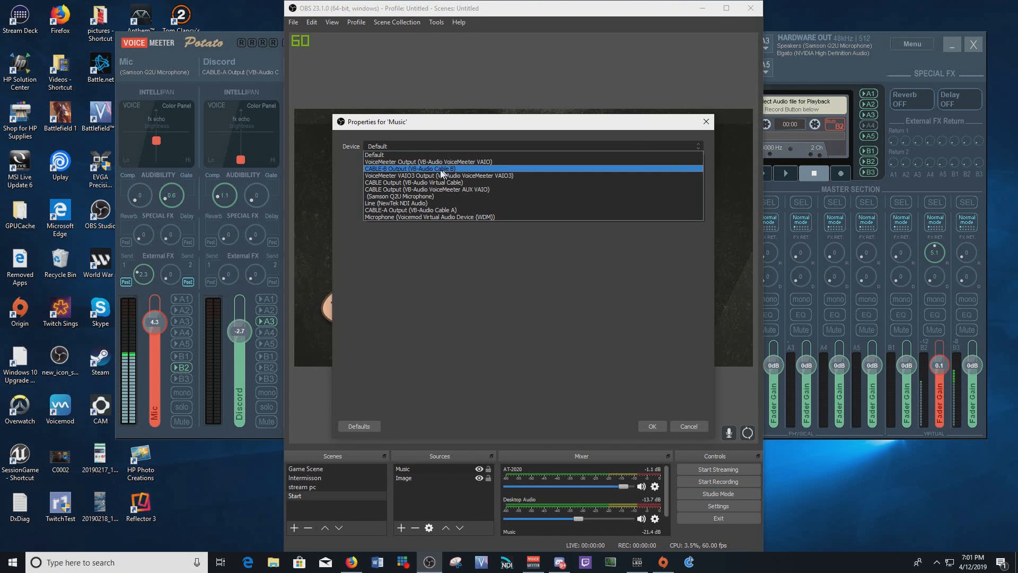
{"action": "left_click", "coordinate": [423, 169]}
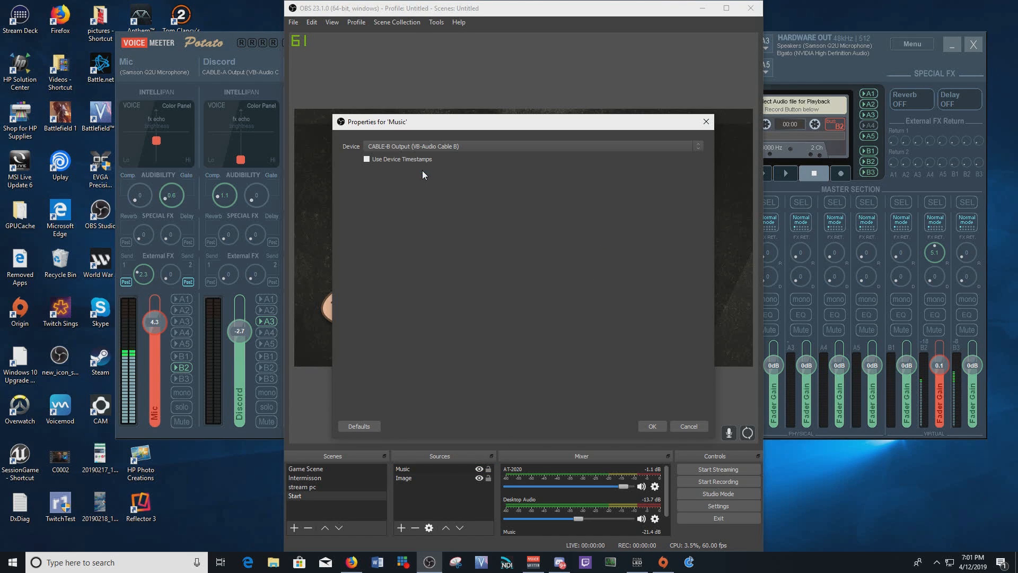
{"action": "left_click", "coordinate": [651, 426]}
Step: Adjust the Music level in the OBS mixer to -26.6 dB and move the OBS window clear of VoiceMeeter's Music strip
{"action": "scroll", "coordinate": [667, 515], "scroll_direction": "down", "scroll_amount": 2}
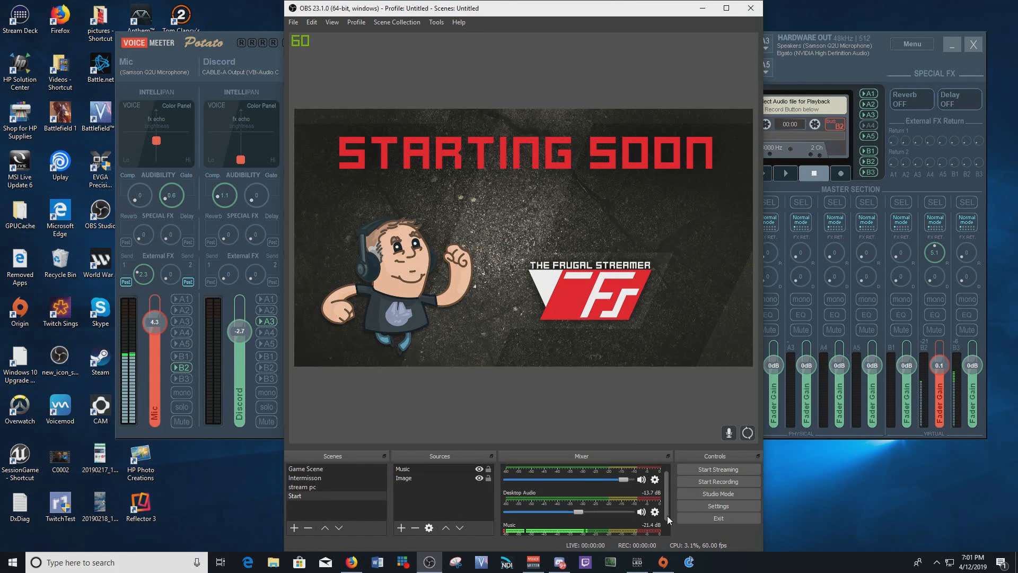
{"action": "left_click_drag", "start_coordinate": [562, 531], "coordinate": [572, 530]}
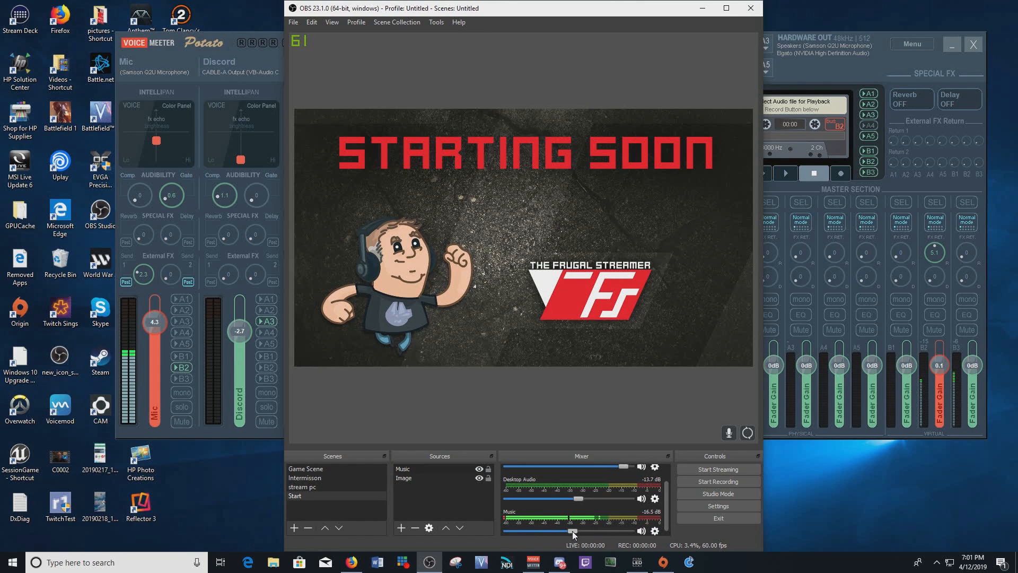
{"action": "left_click_drag", "start_coordinate": [562, 14], "coordinate": [745, 16]}
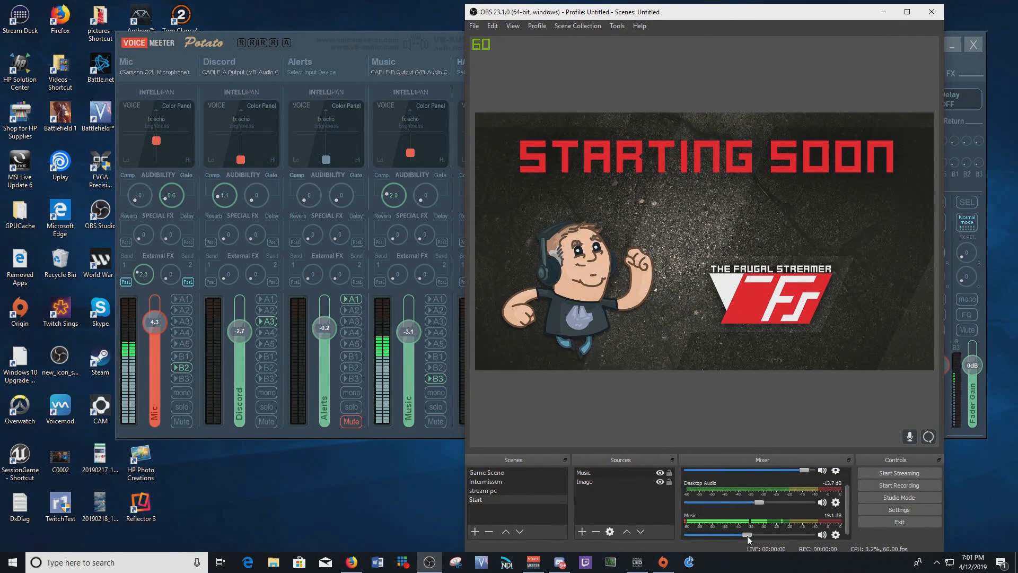
{"action": "left_click_drag", "start_coordinate": [746, 536], "coordinate": [749, 533]}
{"action": "left_click_drag", "start_coordinate": [737, 533], "coordinate": [732, 533]}
Step: Lower VoiceMeeter's Music strip fader to -53.0 with the strip routed to A1, mute the strip and minimize the mixer
{"action": "left_click_drag", "start_coordinate": [408, 332], "coordinate": [405, 482]}
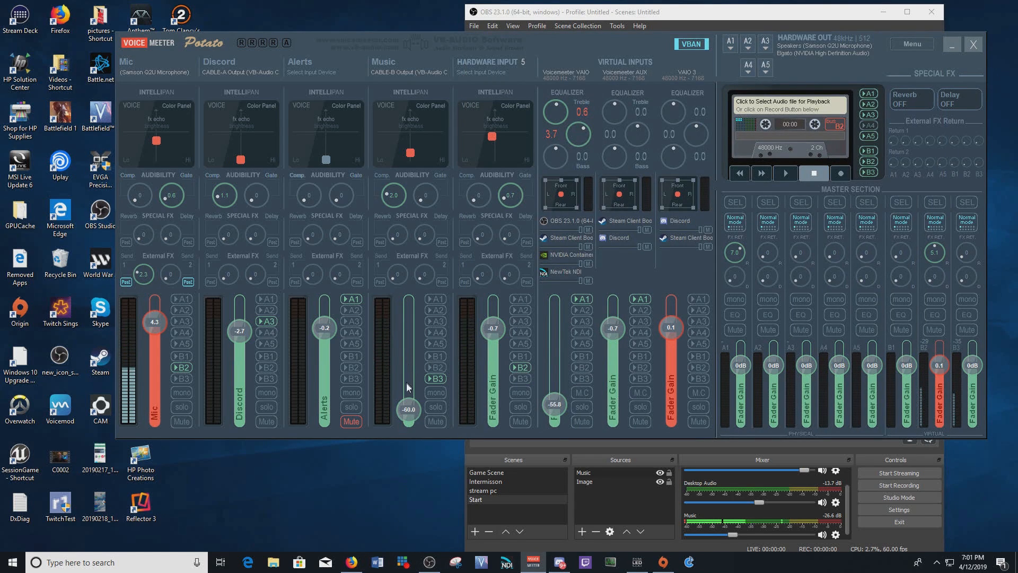
{"action": "left_click_drag", "start_coordinate": [413, 411], "coordinate": [412, 400]}
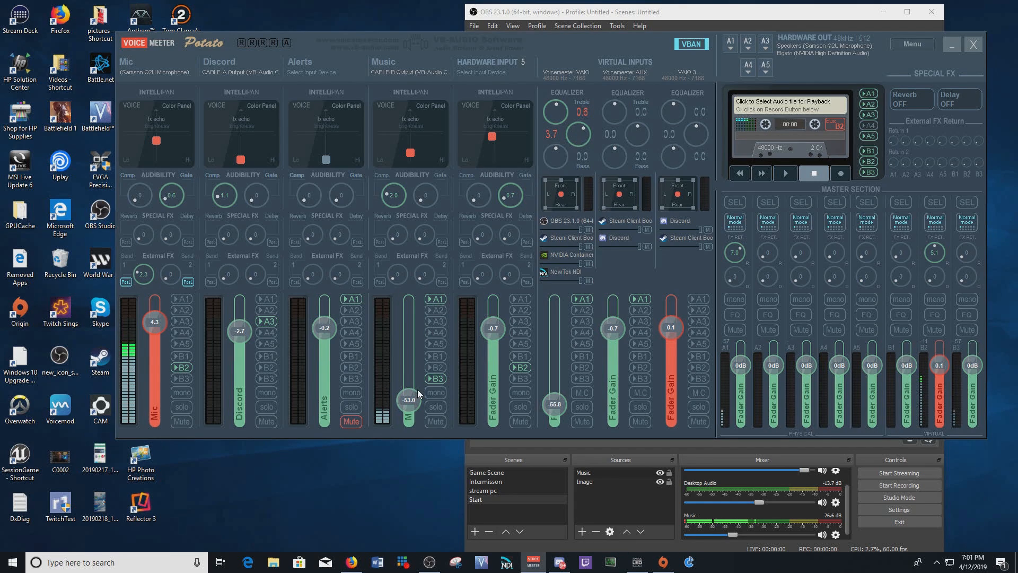
{"action": "left_click", "coordinate": [428, 421]}
{"action": "left_click", "coordinate": [953, 43]}
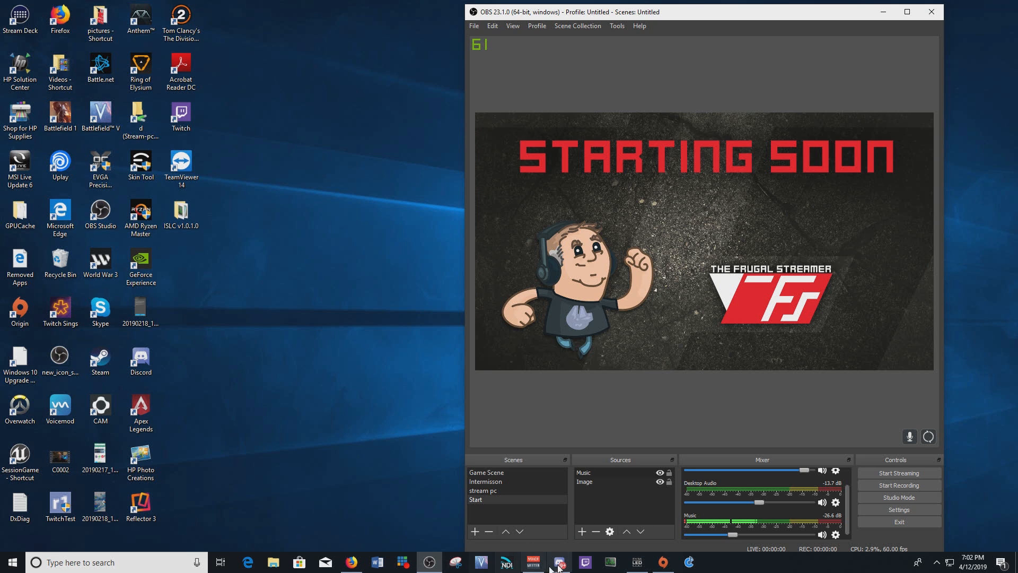
Step: Reopen VoiceMeeter, remove the input device selection from the Music strip and minimize the mixer again
{"action": "mouse_move", "coordinate": [535, 563]}
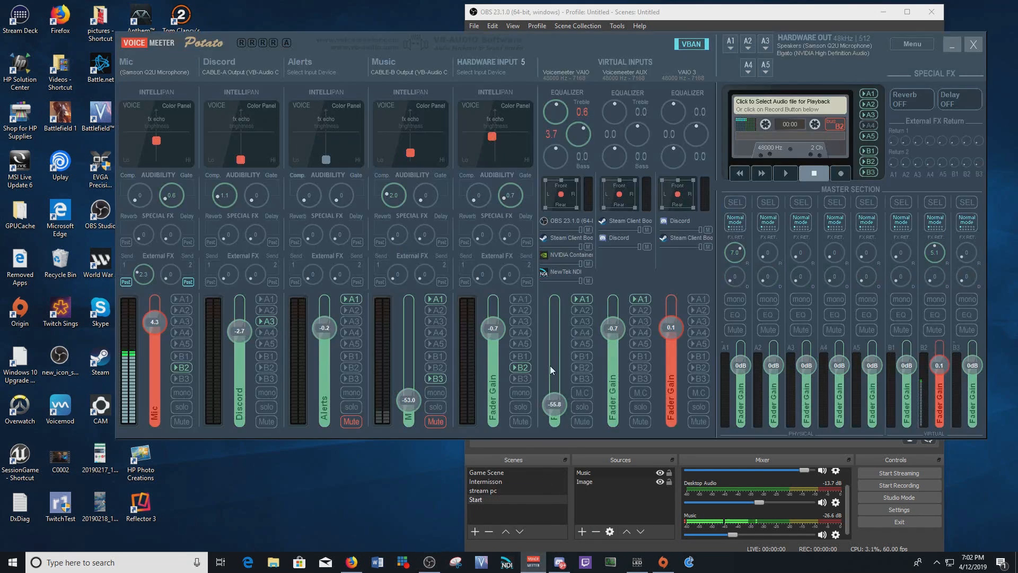
{"action": "left_click", "coordinate": [416, 69]}
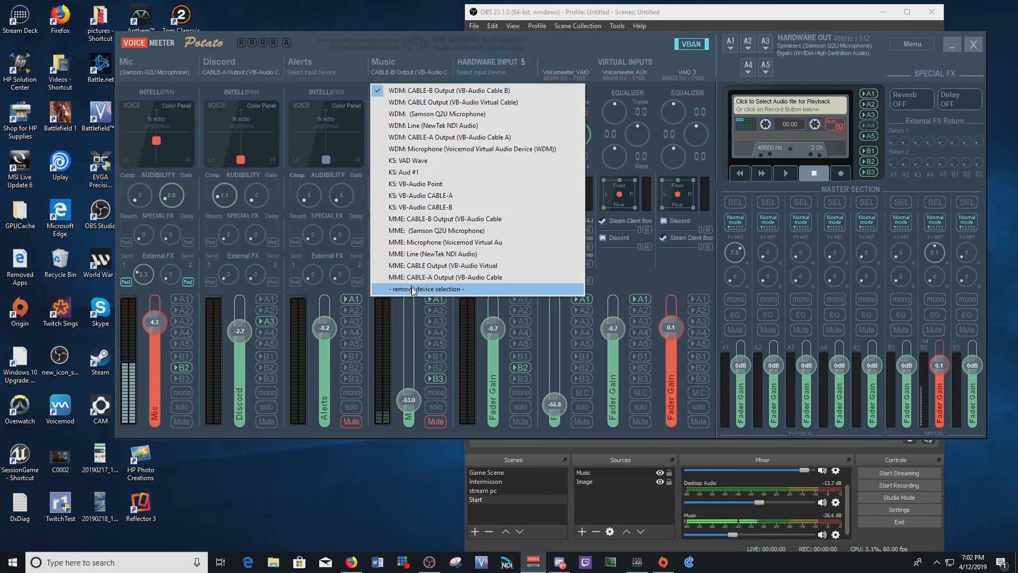
{"action": "left_click", "coordinate": [449, 290]}
{"action": "left_click", "coordinate": [952, 45]}
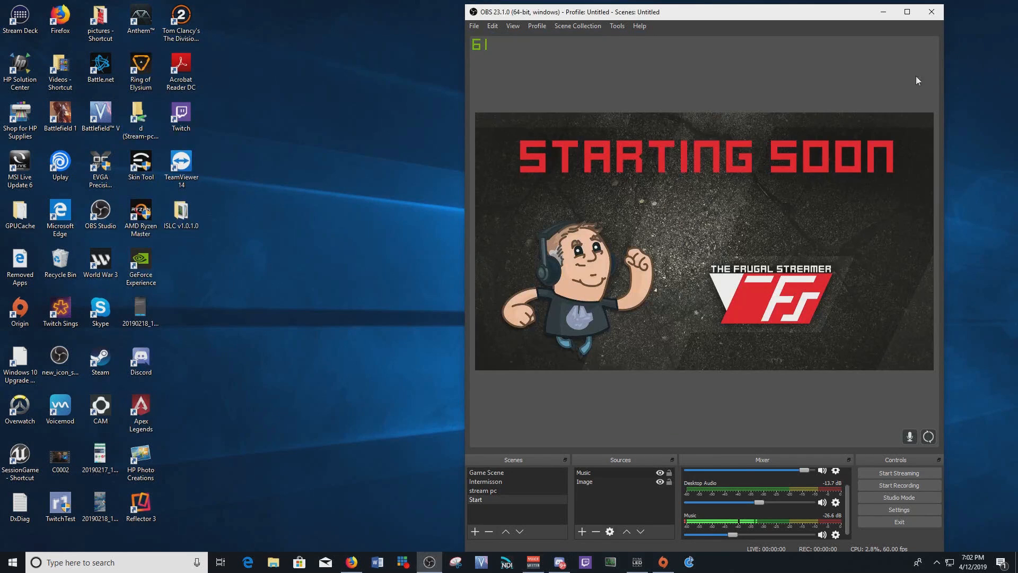
Step: Reposition the OBS window and raise the Music level in its mixer to -22.0 dB
{"action": "left_click_drag", "start_coordinate": [708, 13], "coordinate": [672, 9]}
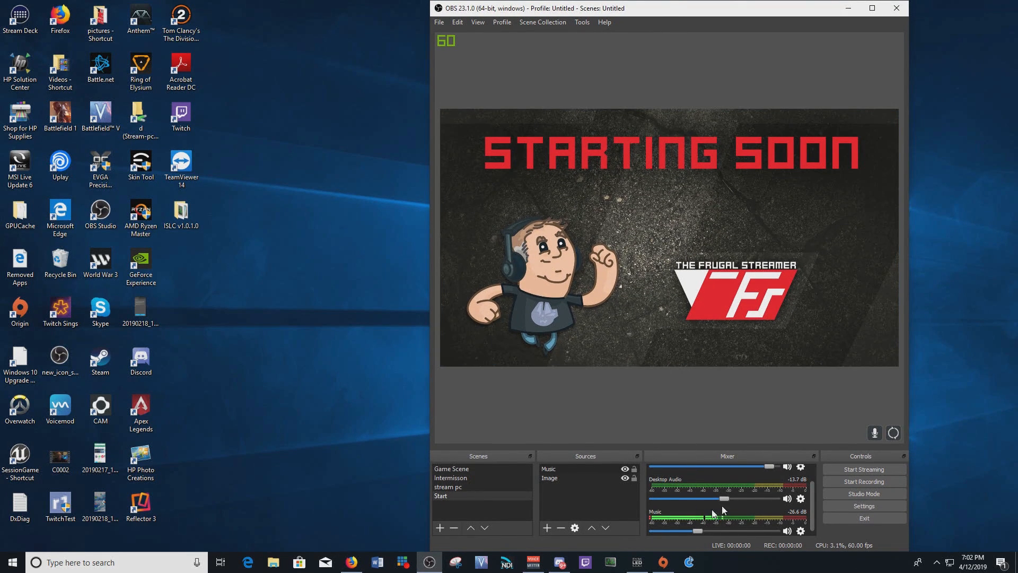
{"action": "left_click_drag", "start_coordinate": [698, 531], "coordinate": [704, 531]}
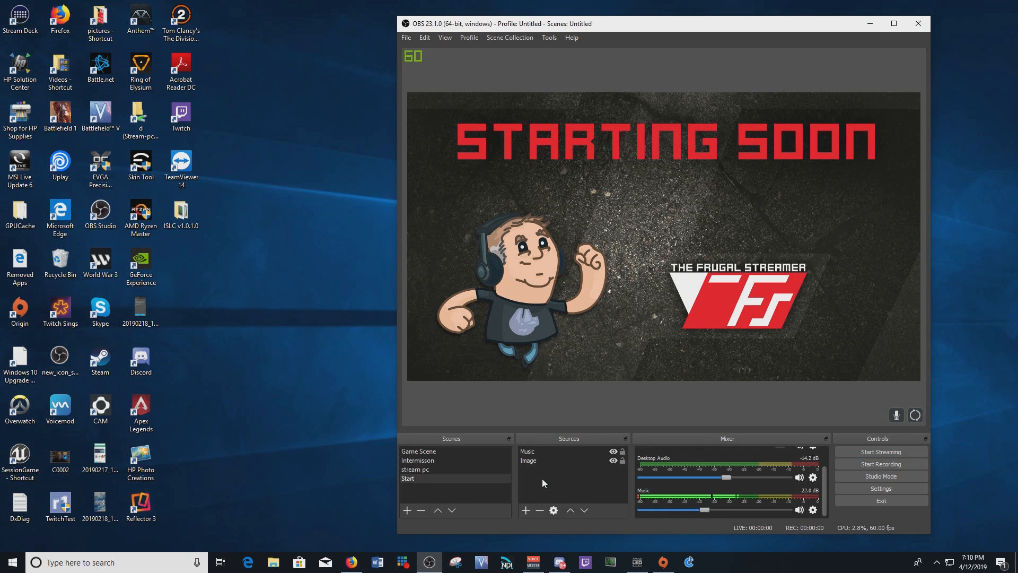
Step: Add an Audio Input Capture source named Discord in OBS, using CABLE-A Output (VB-Audio Cable A) as its device
{"action": "left_click", "coordinate": [526, 510]}
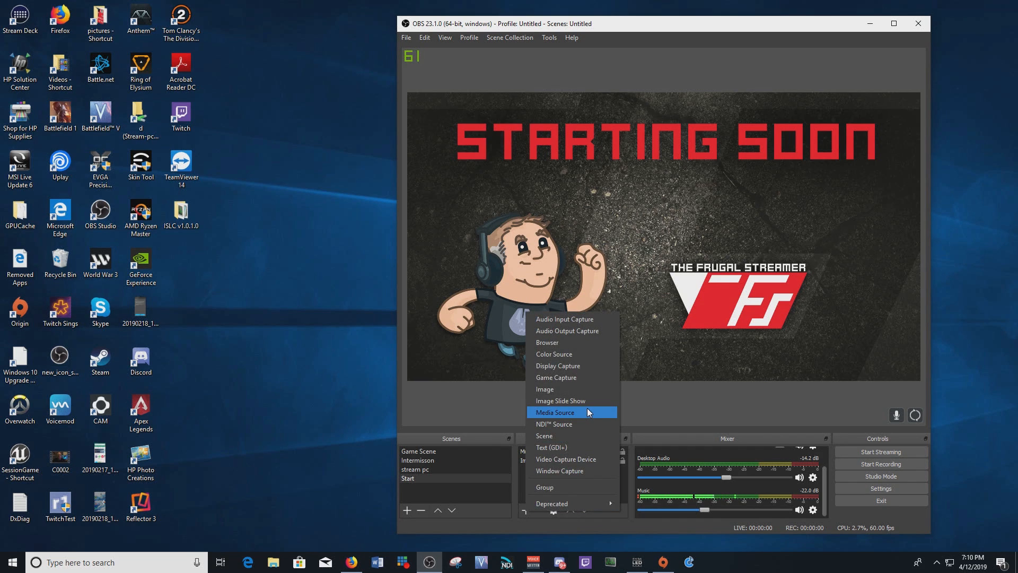
{"action": "left_click", "coordinate": [567, 321]}
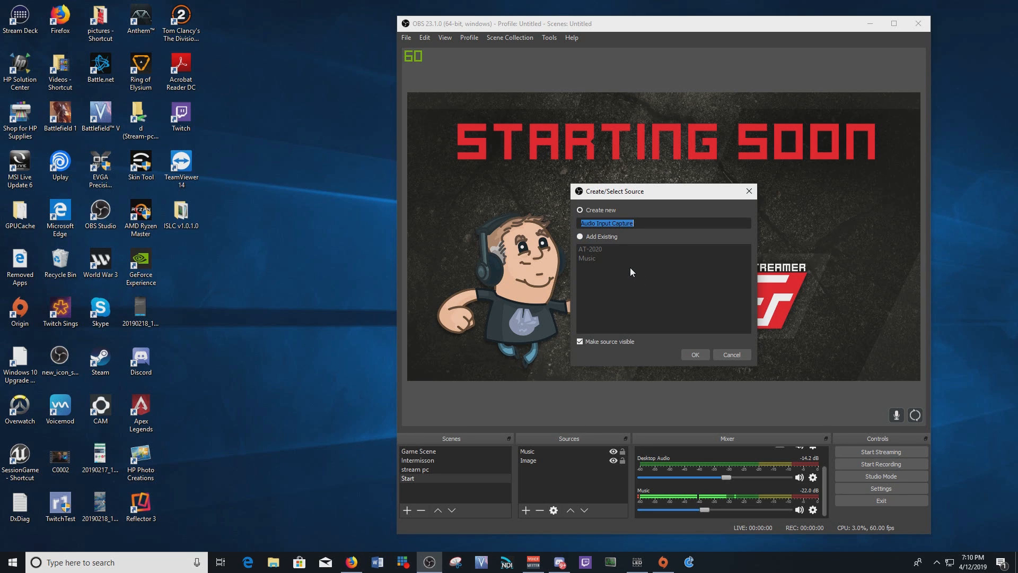
{"action": "type", "text": "Discord"}
{"action": "left_click", "coordinate": [695, 354]}
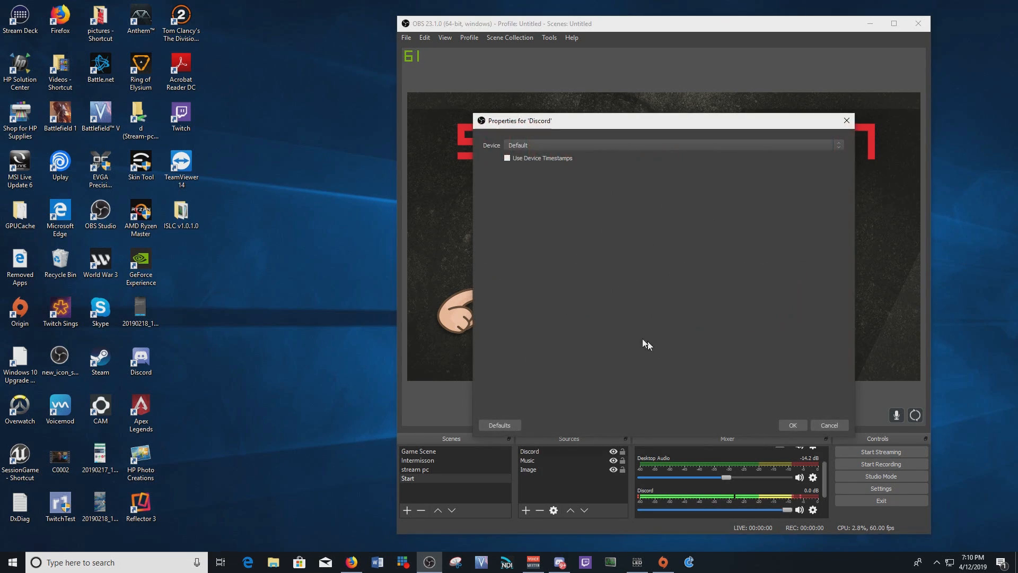
{"action": "left_click", "coordinate": [679, 145]}
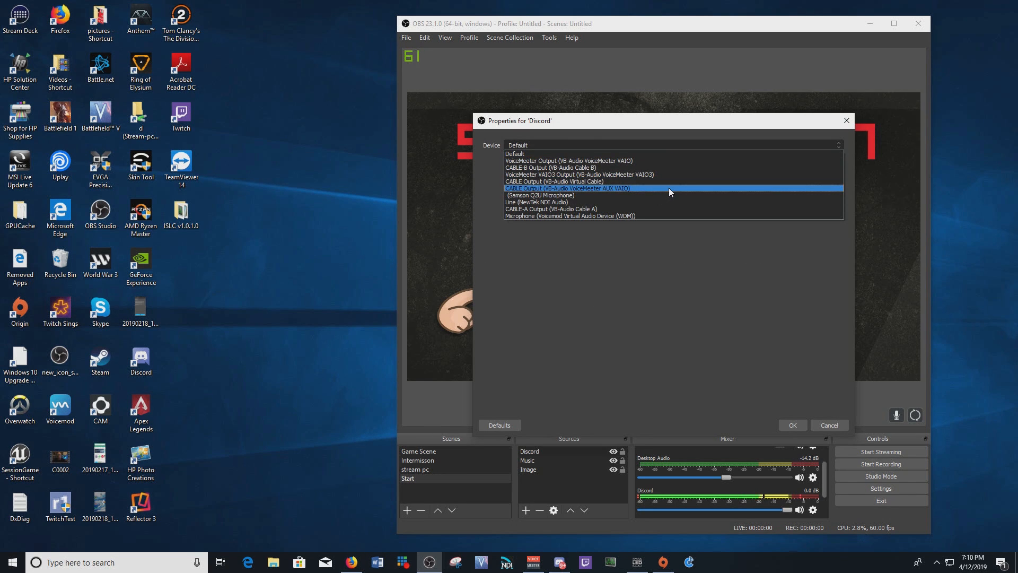
{"action": "left_click", "coordinate": [641, 207]}
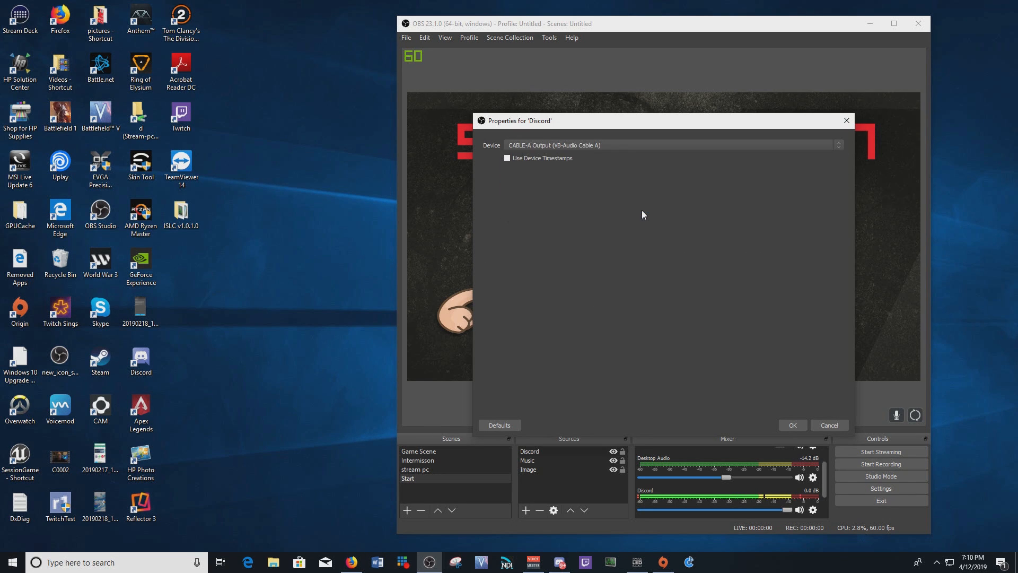
{"action": "left_click", "coordinate": [784, 424]}
Step: Lower the Discord source's level in the OBS mixer to -12.0 dB
{"action": "scroll", "coordinate": [753, 480], "scroll_direction": "up", "scroll_amount": 3}
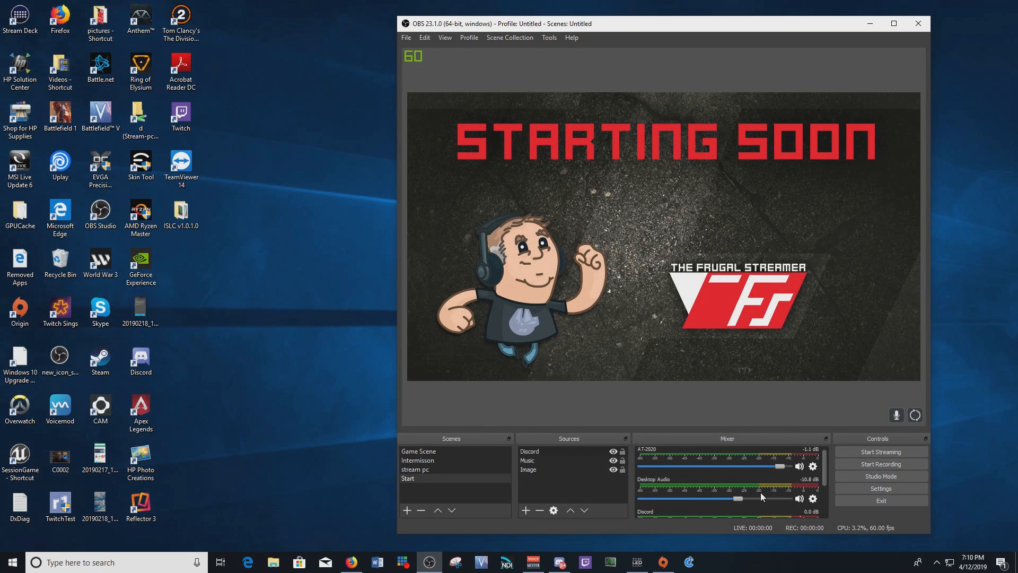
{"action": "scroll", "coordinate": [760, 492], "scroll_direction": "down", "scroll_amount": 3}
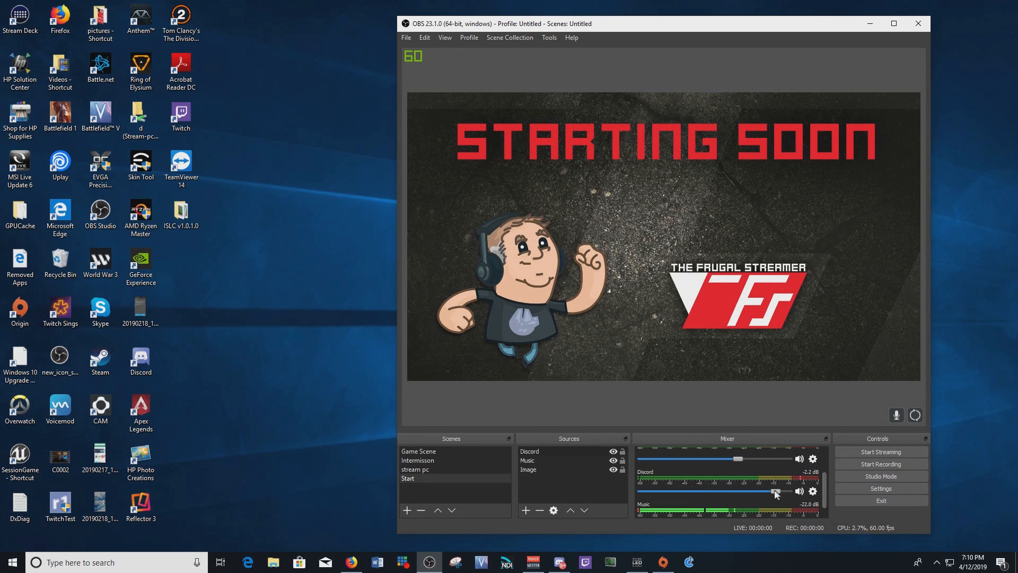
{"action": "left_click_drag", "start_coordinate": [776, 493], "coordinate": [733, 493]}
Step: Run Discord's mic test in the Voice & Video settings, check the Discord meter in the OBS mixer and stop the test
{"action": "left_click", "coordinate": [564, 567]}
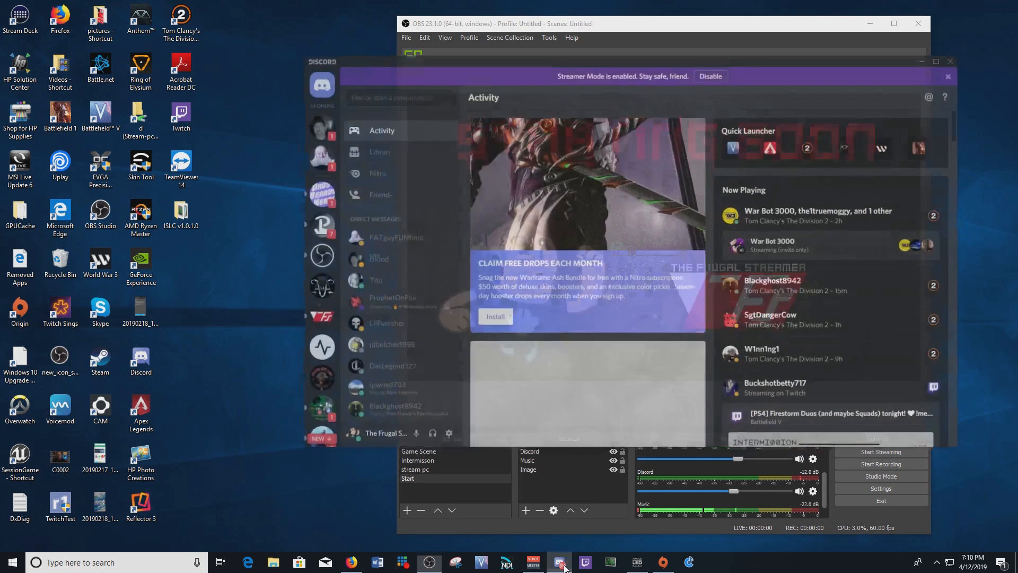
{"action": "left_click", "coordinate": [449, 433]}
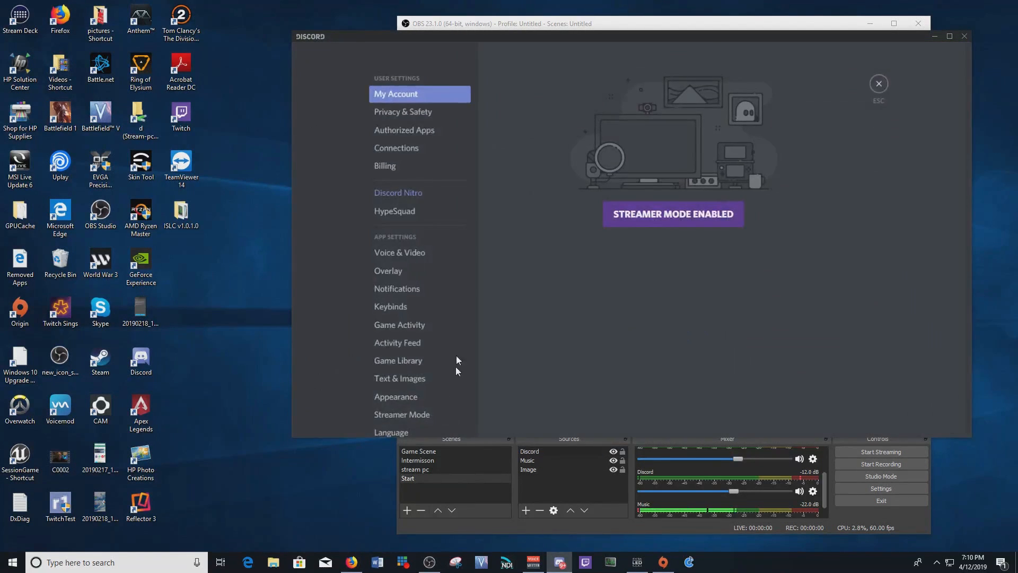
{"action": "left_click", "coordinate": [415, 254]}
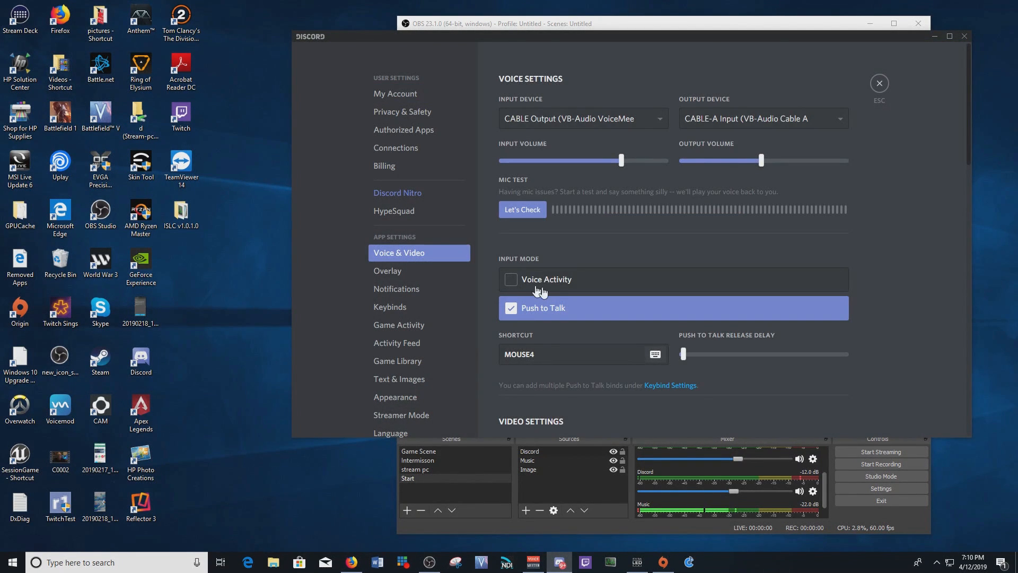
{"action": "left_click", "coordinate": [522, 210]}
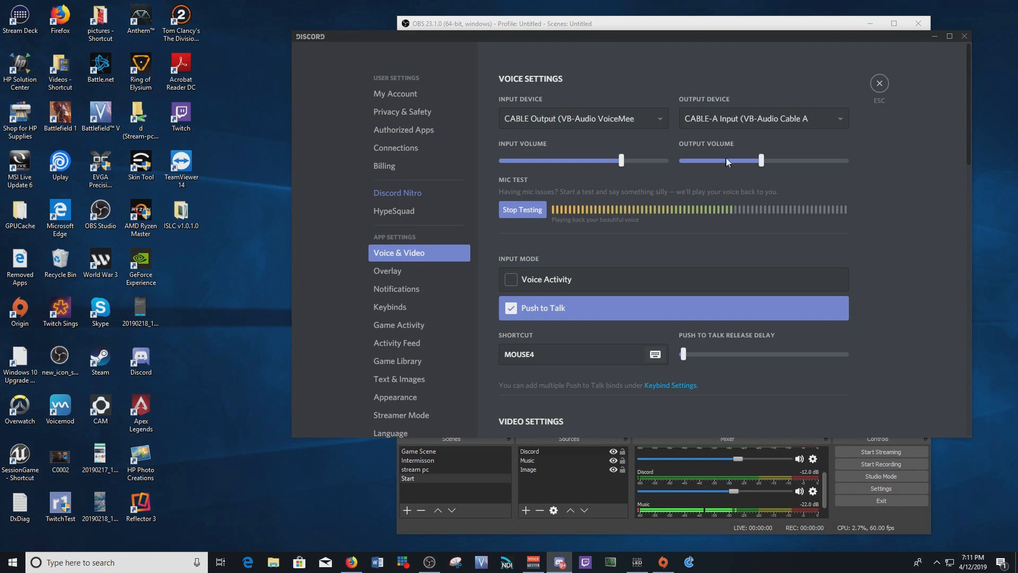
{"action": "left_click_drag", "start_coordinate": [827, 36], "coordinate": [485, 66]}
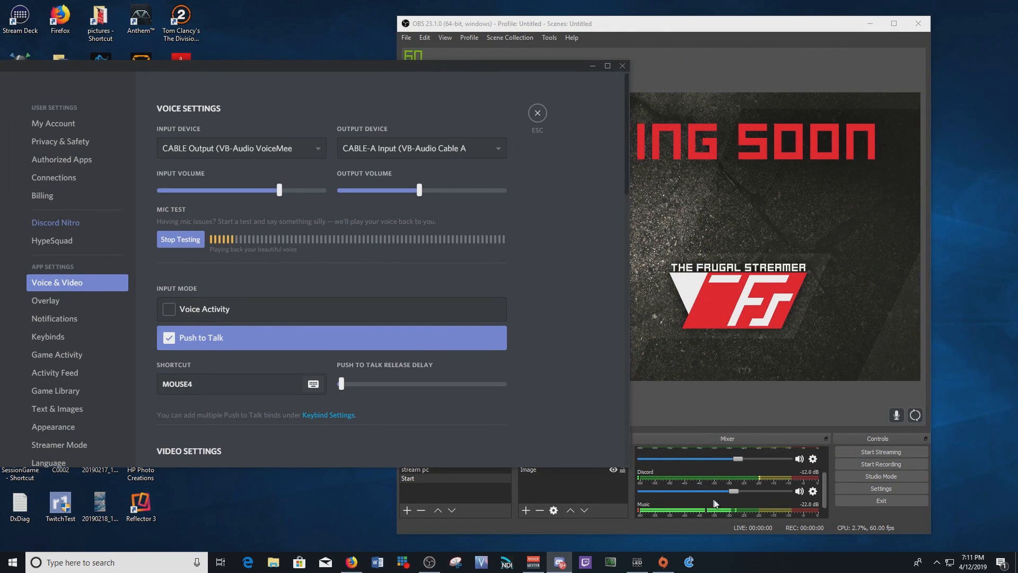
{"action": "left_click", "coordinate": [732, 490]}
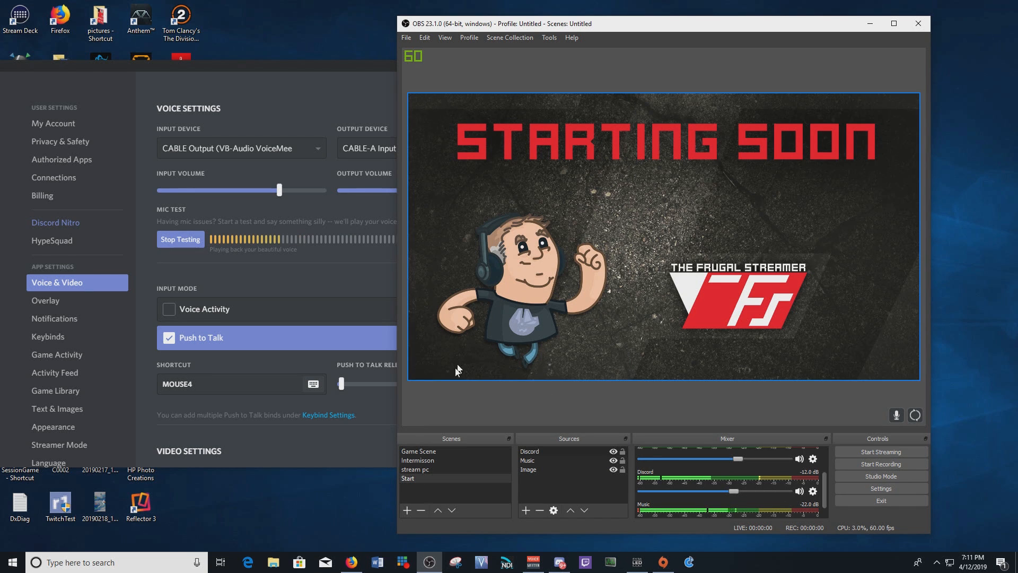
{"action": "left_click", "coordinate": [181, 239]}
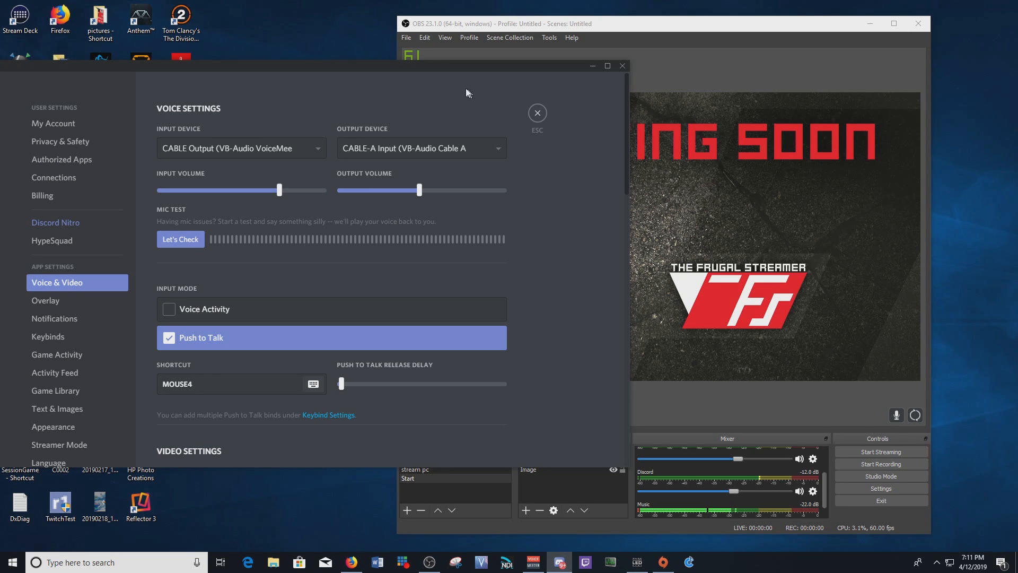
Step: Move the Discord window over OBS and close the Discord user settings
{"action": "left_click_drag", "start_coordinate": [463, 69], "coordinate": [589, 85]}
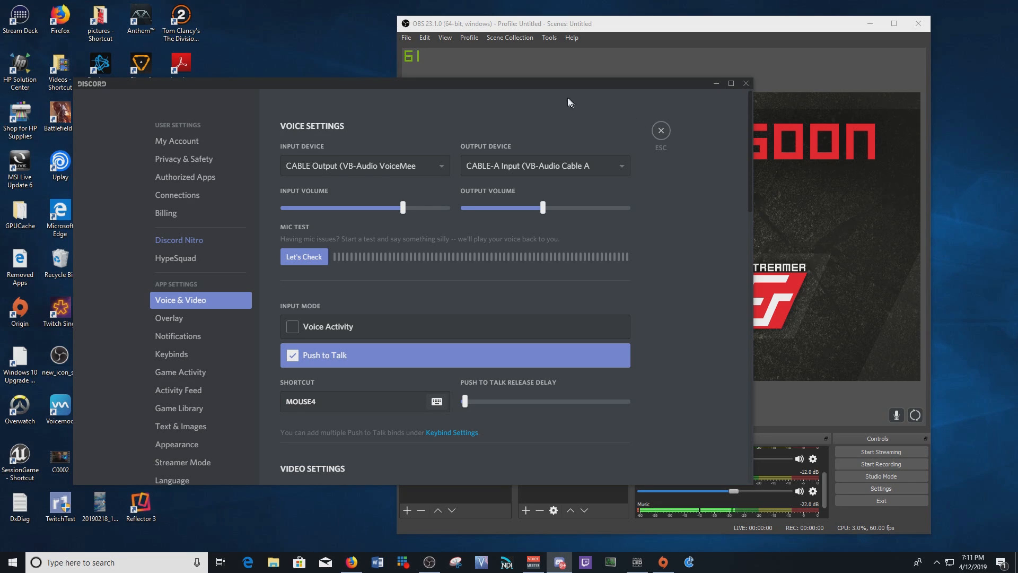
{"action": "mouse_move", "coordinate": [564, 81]}
{"action": "left_mouse_down"}
{"action": "mouse_move", "coordinate": [516, 75]}
{"action": "mouse_move", "coordinate": [557, 75]}
{"action": "left_mouse_up"}
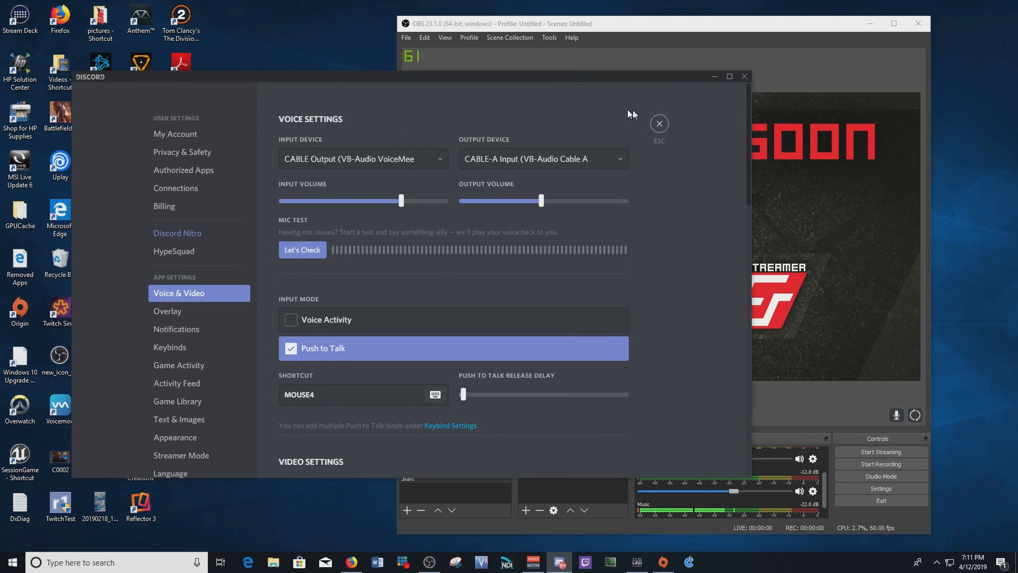
{"action": "left_click", "coordinate": [658, 126]}
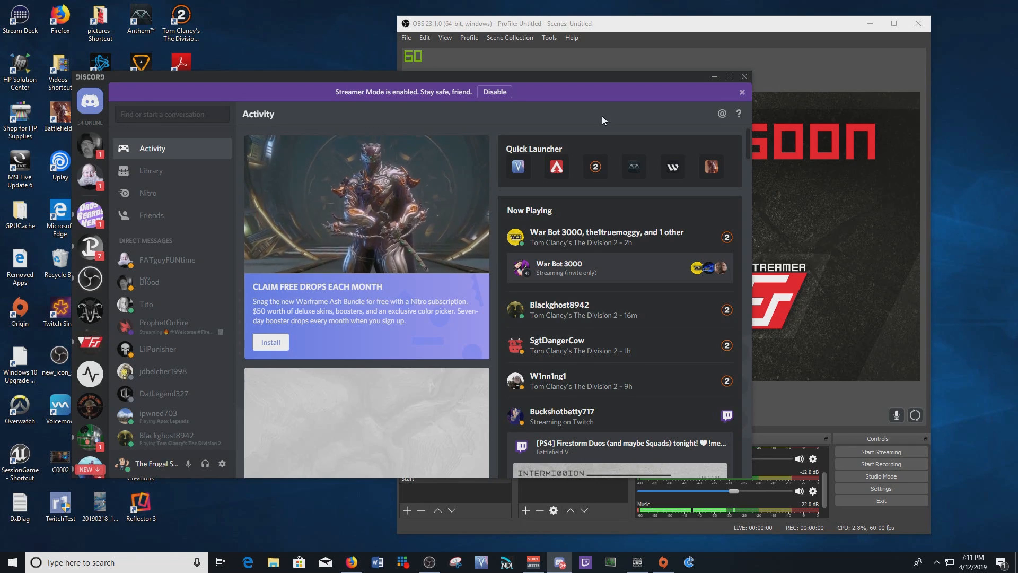
{"action": "left_click_drag", "start_coordinate": [545, 74], "coordinate": [580, 64]}
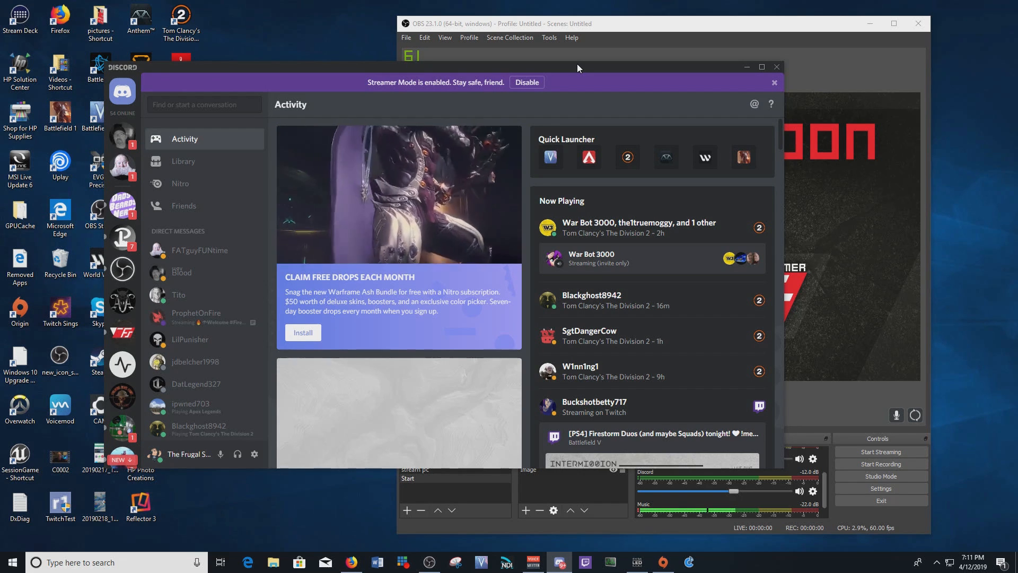
{"action": "left_click_drag", "start_coordinate": [584, 68], "coordinate": [542, 55]}
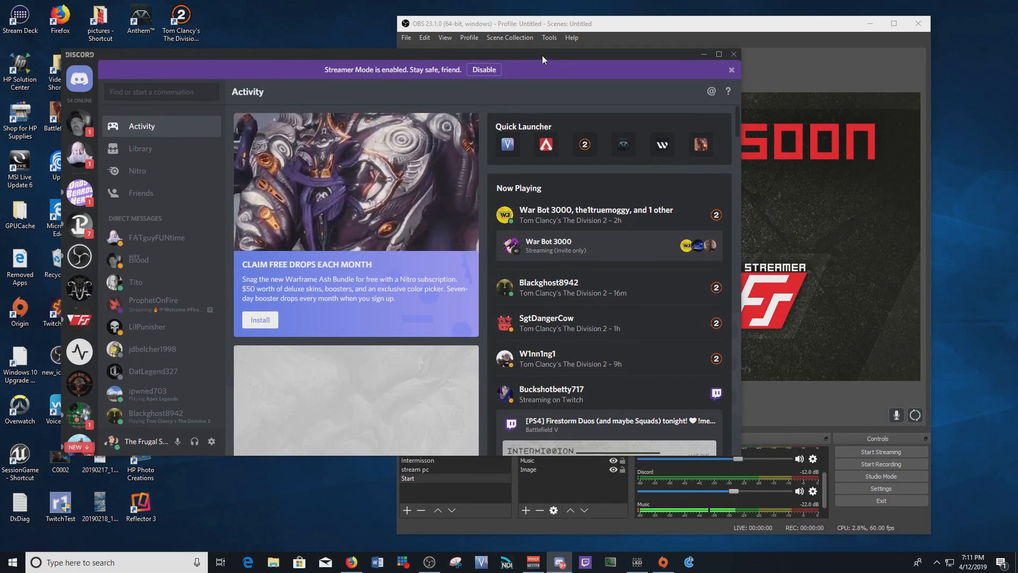